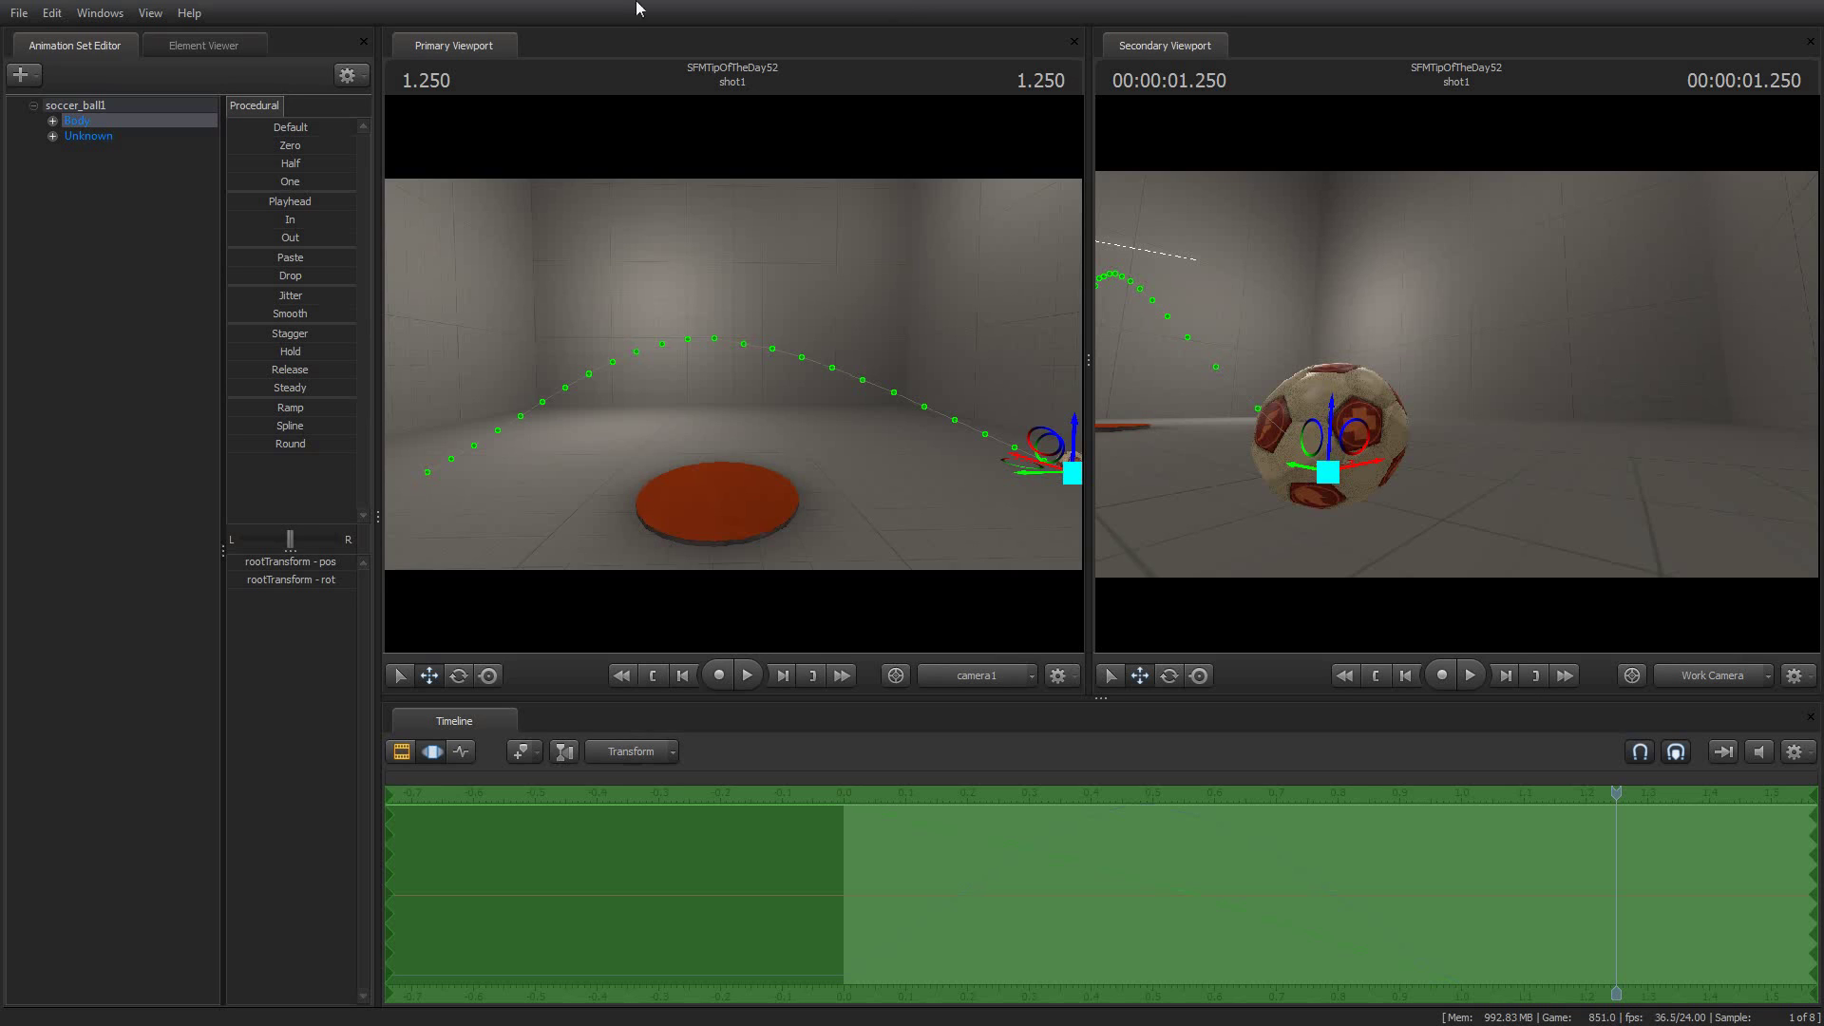
# - Open the Render Settings export from the File menu, then dismiss it without saving
pyautogui.click(21, 12)
pyautogui.moveTo(85, 230)
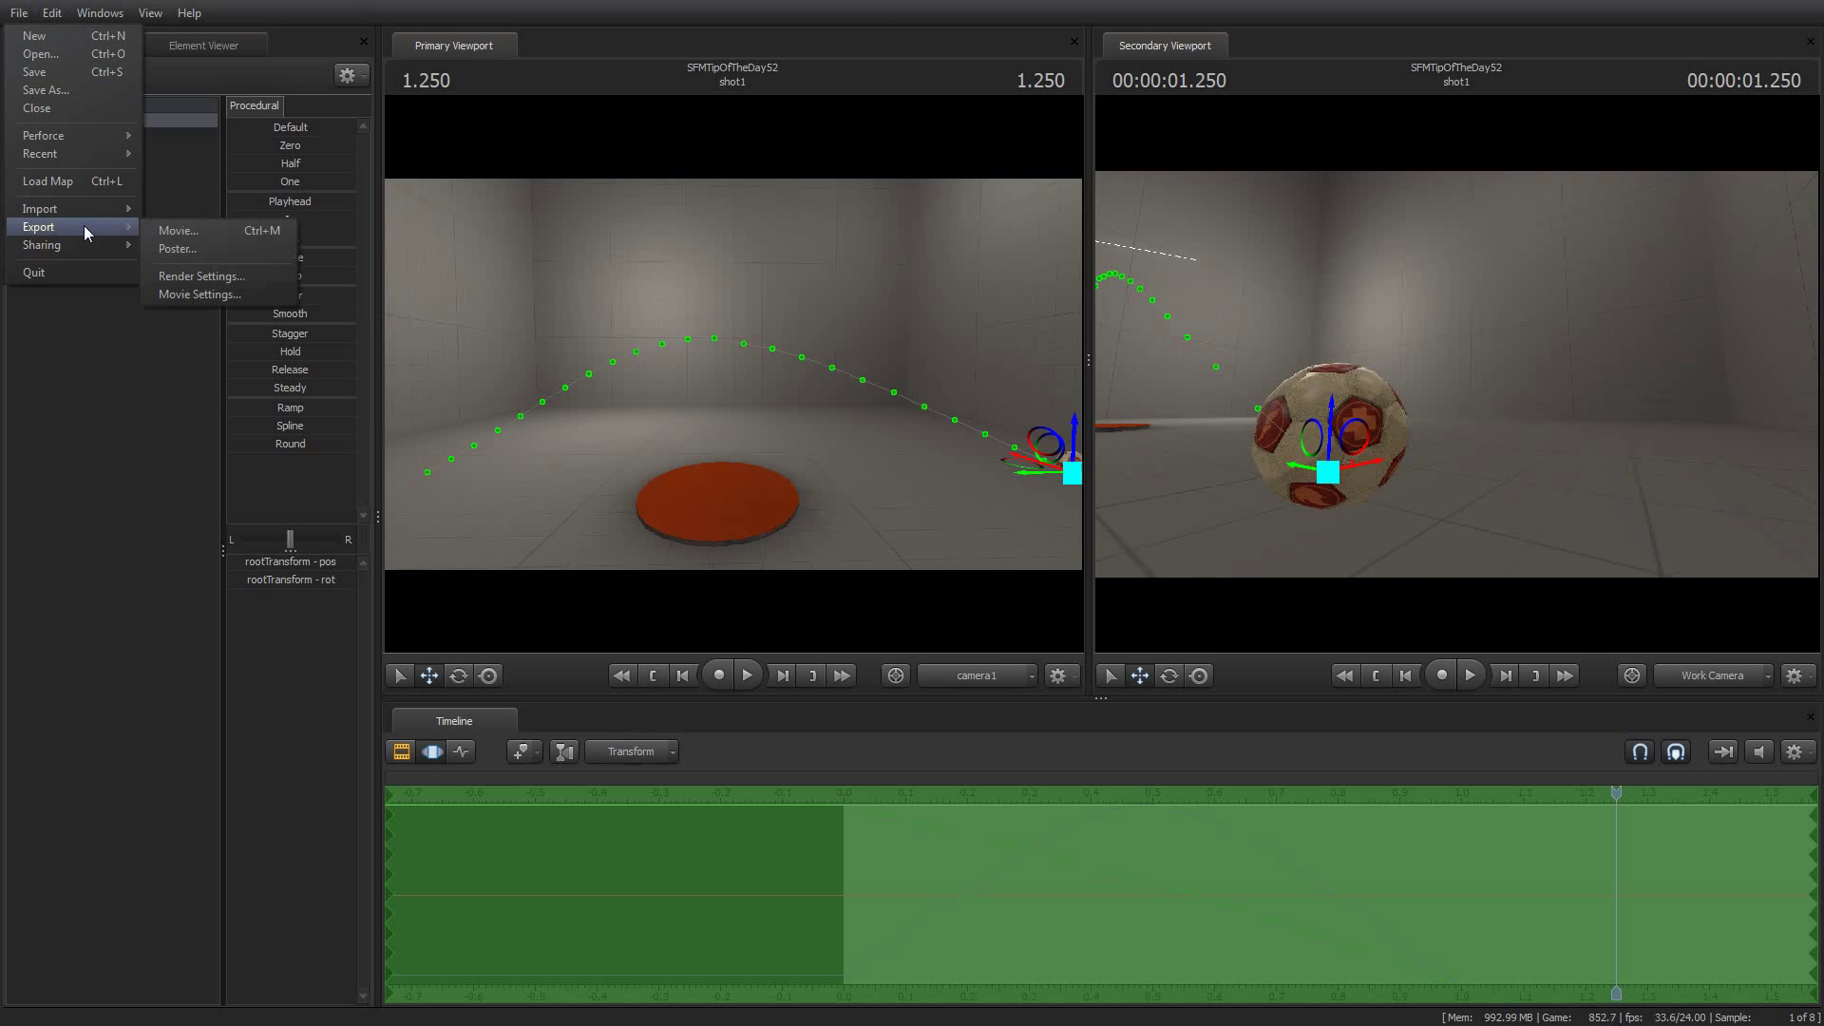
pyautogui.click(241, 277)
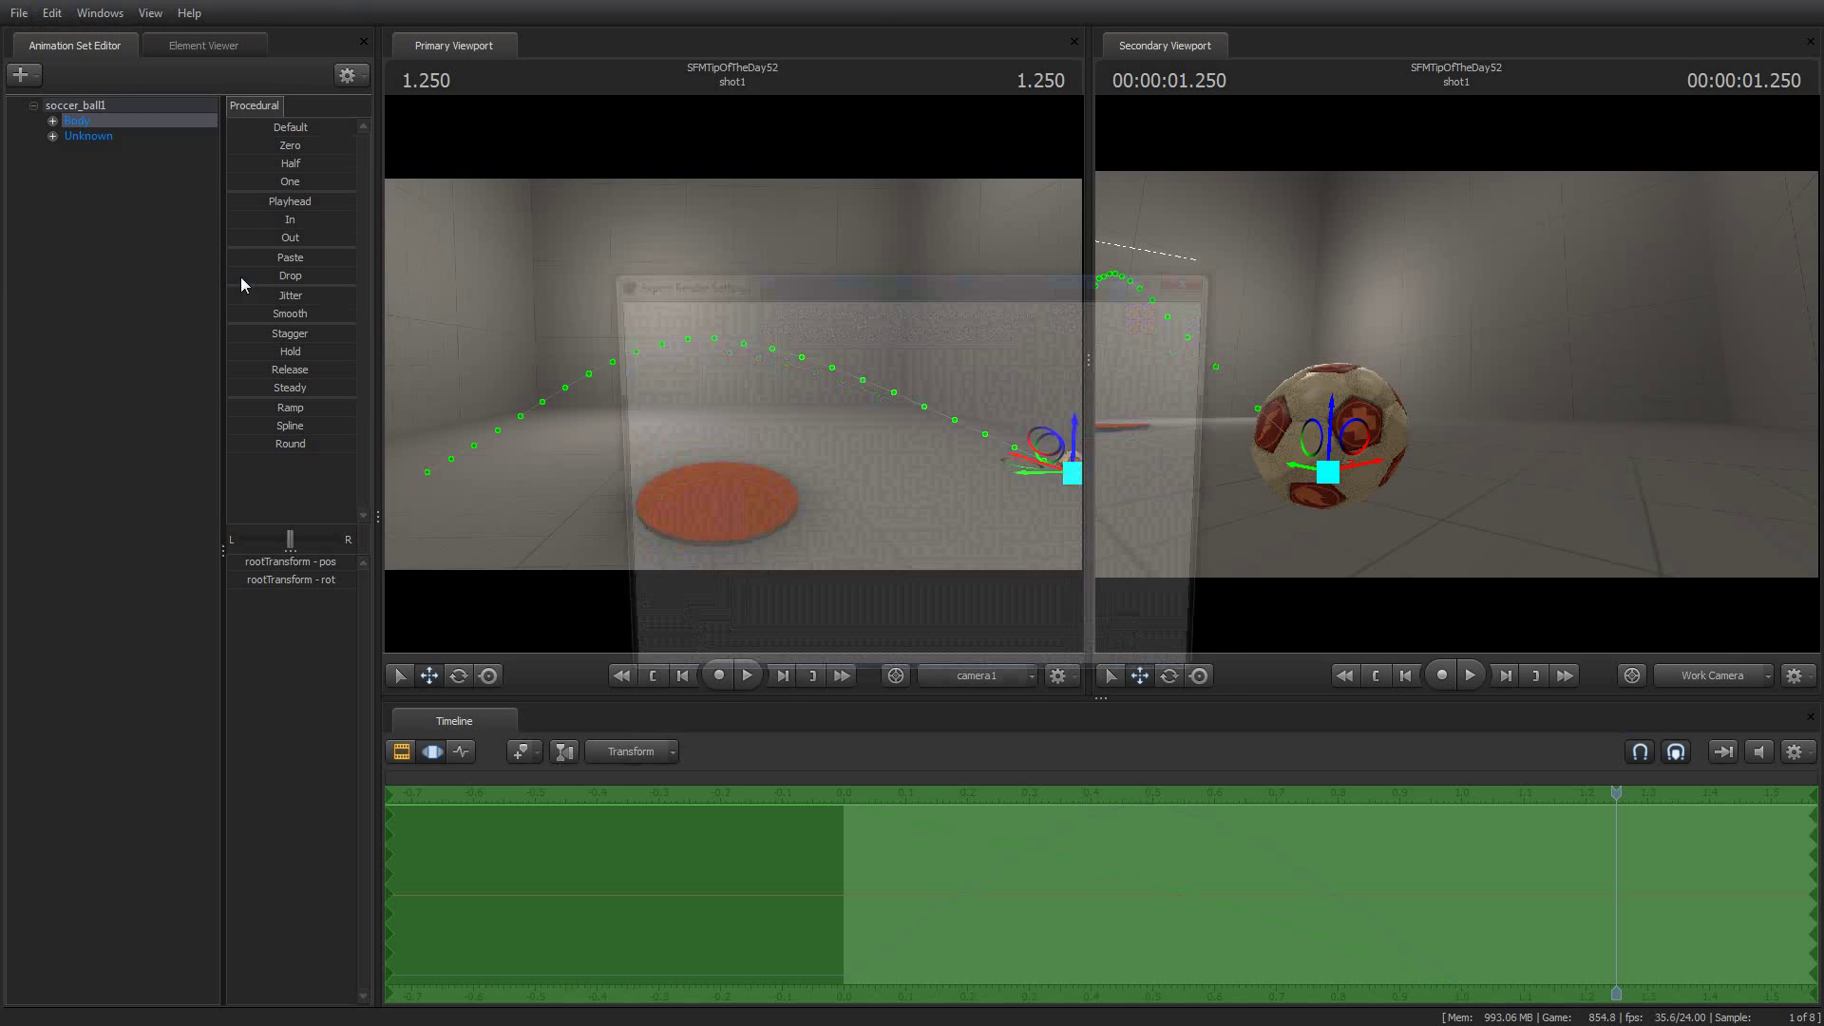
pyautogui.click(1198, 277)
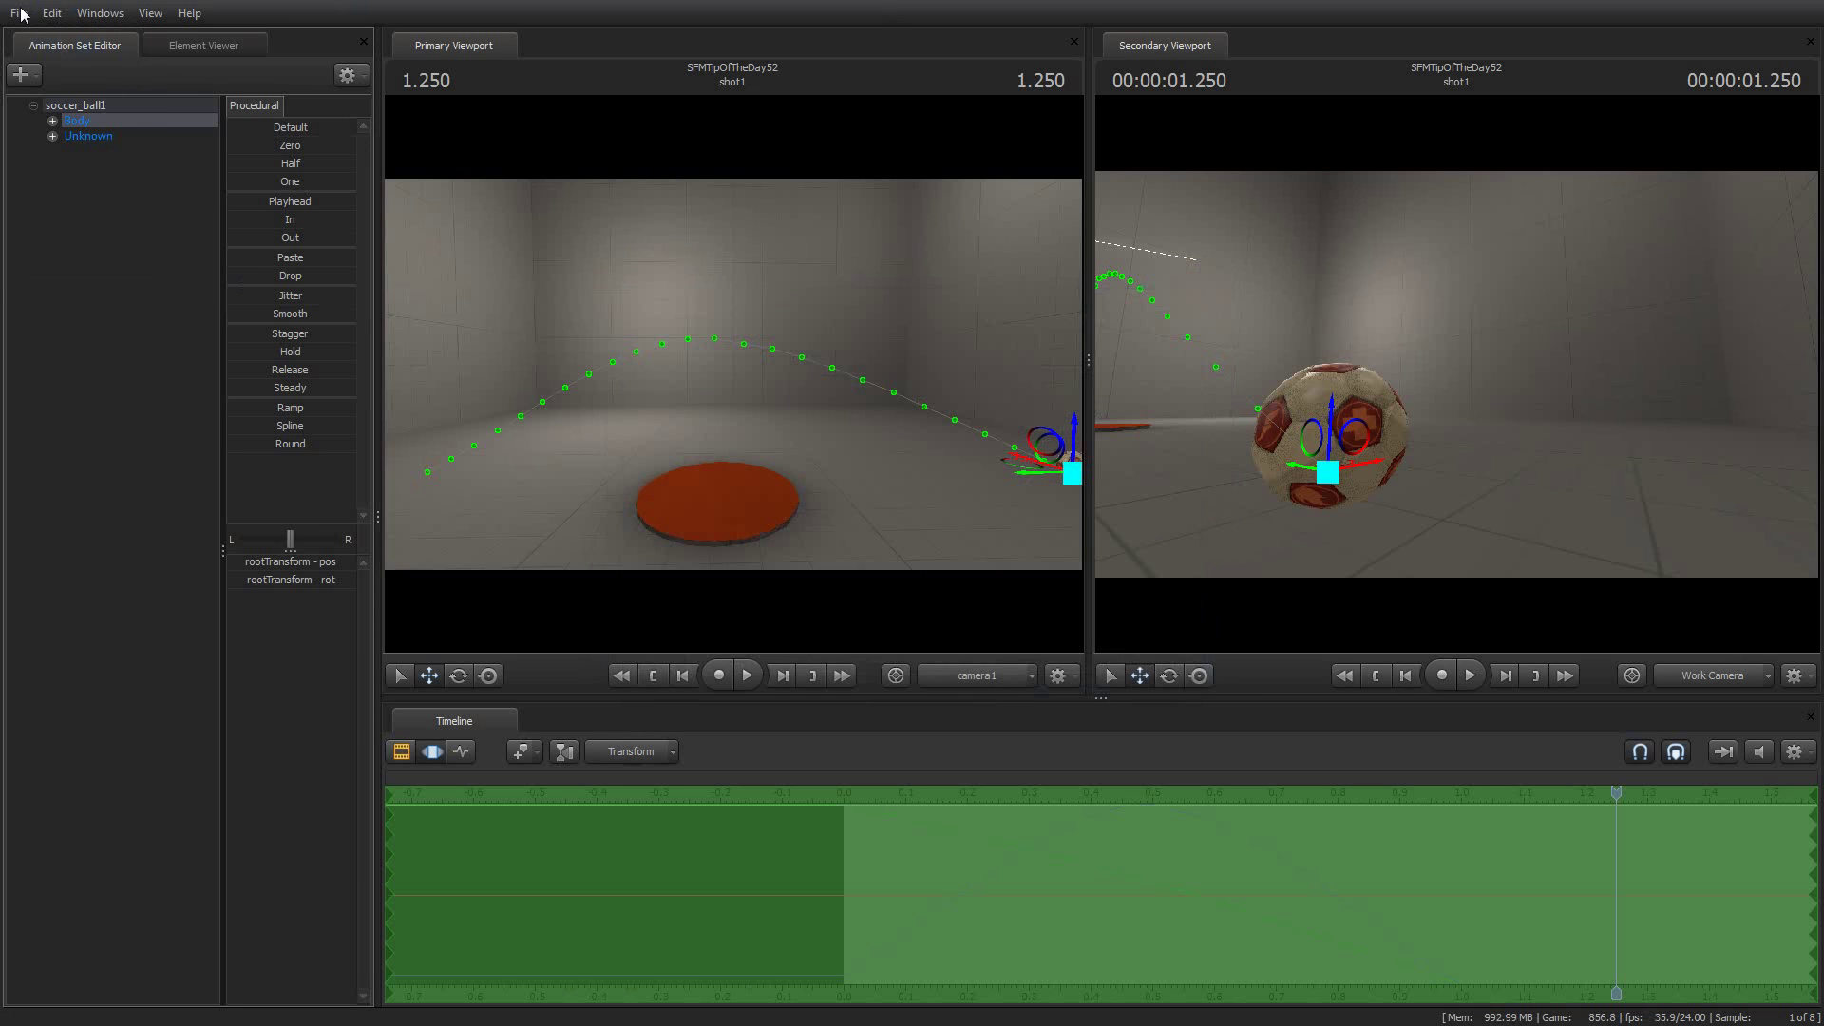
# - Open the Export Movie dialog and review the export types, keeping Movie selected
pyautogui.click(19, 12)
pyautogui.moveTo(72, 230)
pyautogui.click(197, 232)
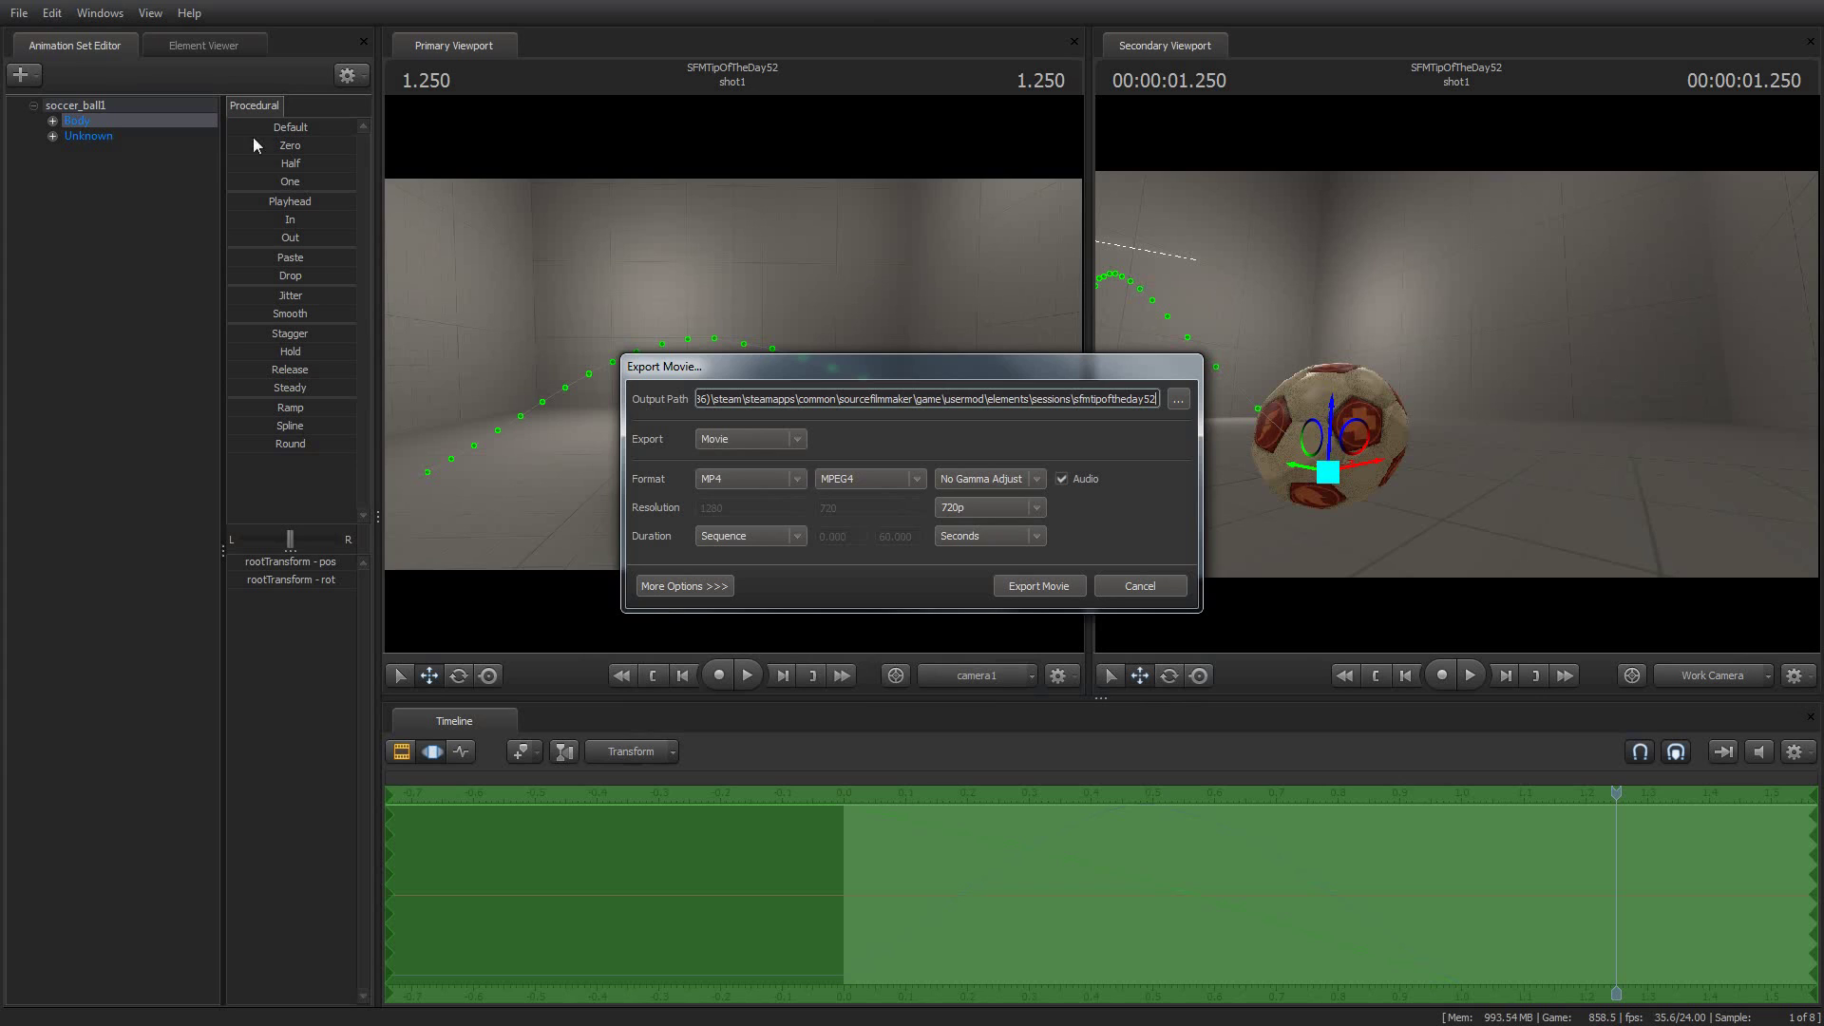
pyautogui.click(796, 440)
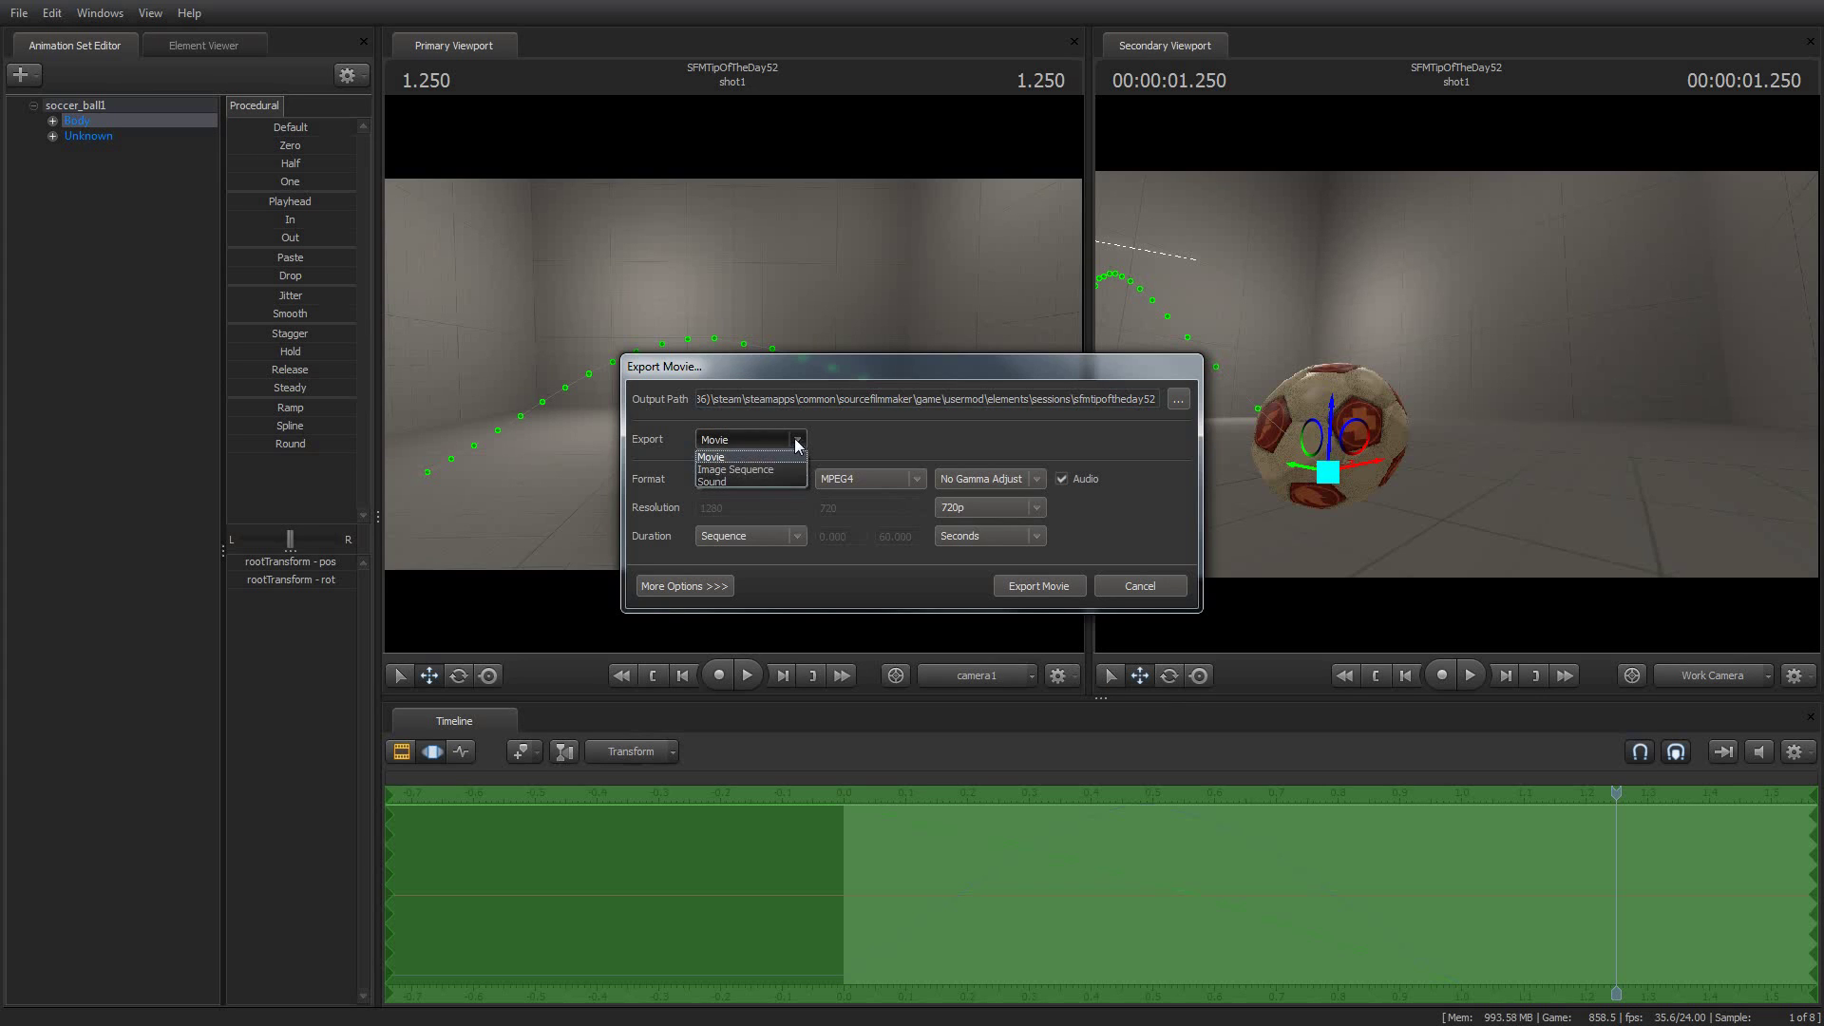
pyautogui.click(797, 440)
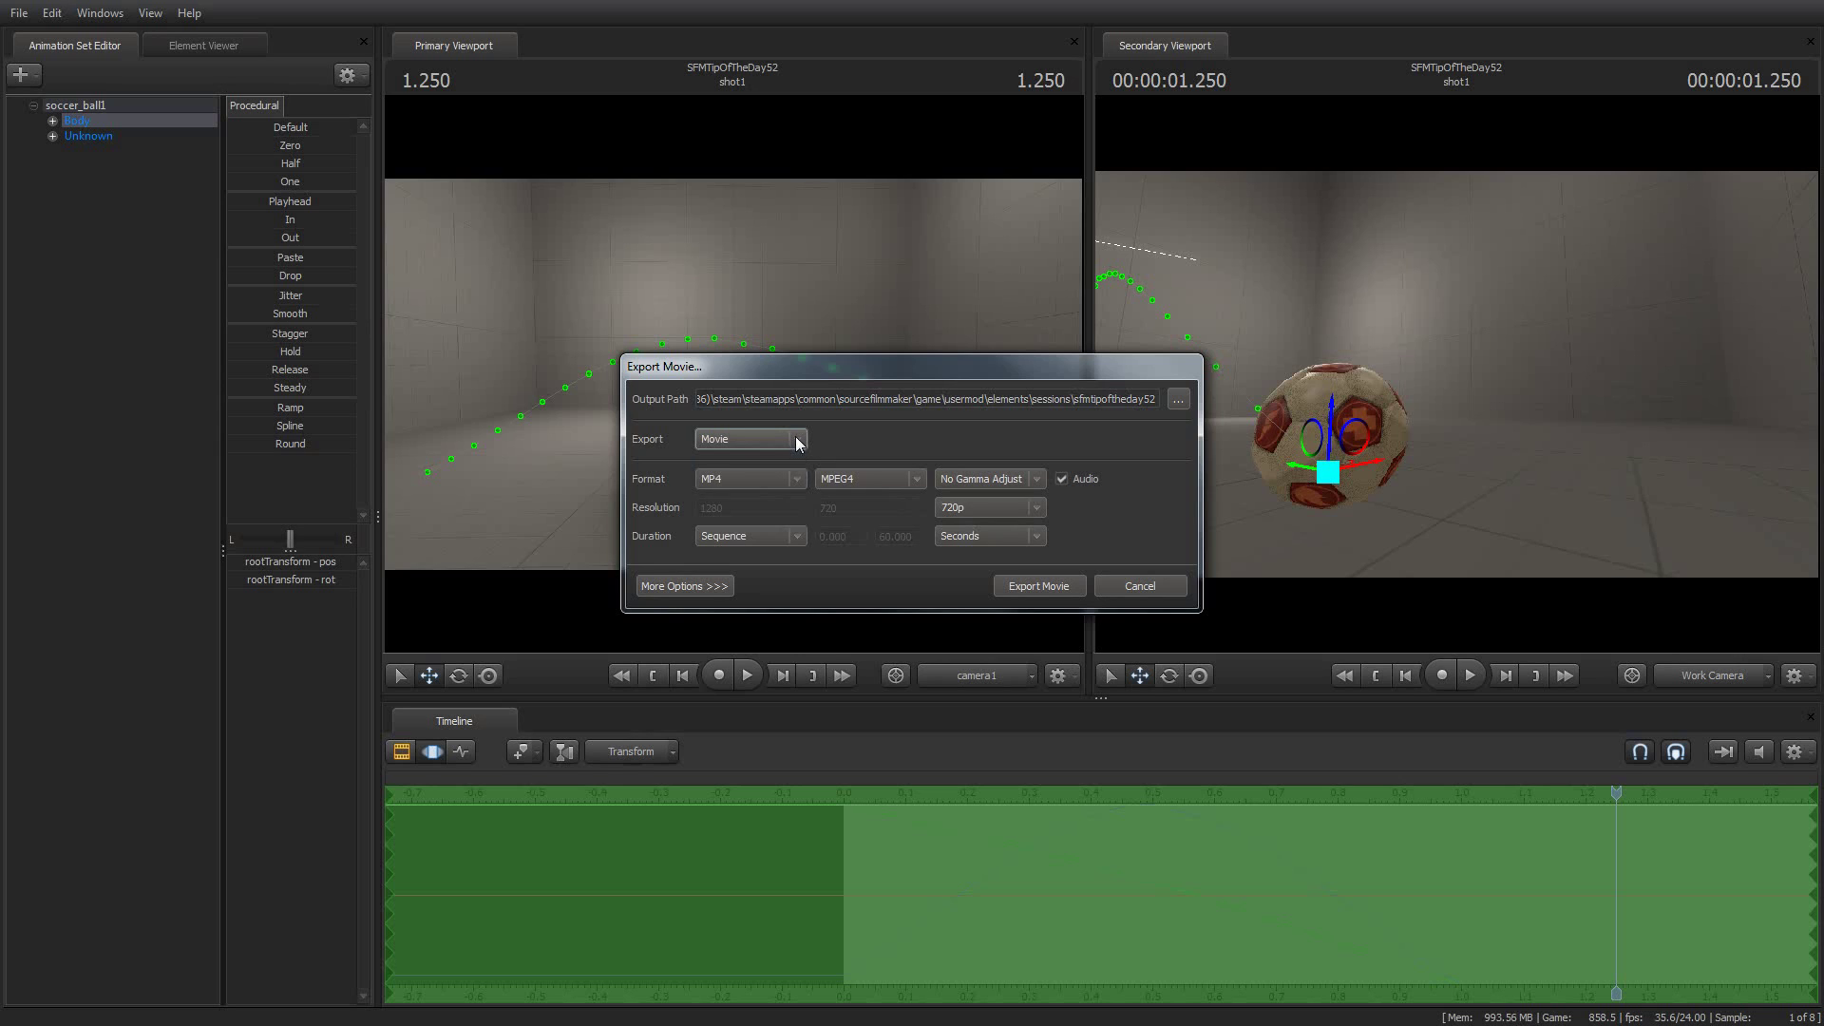
pyautogui.click(798, 442)
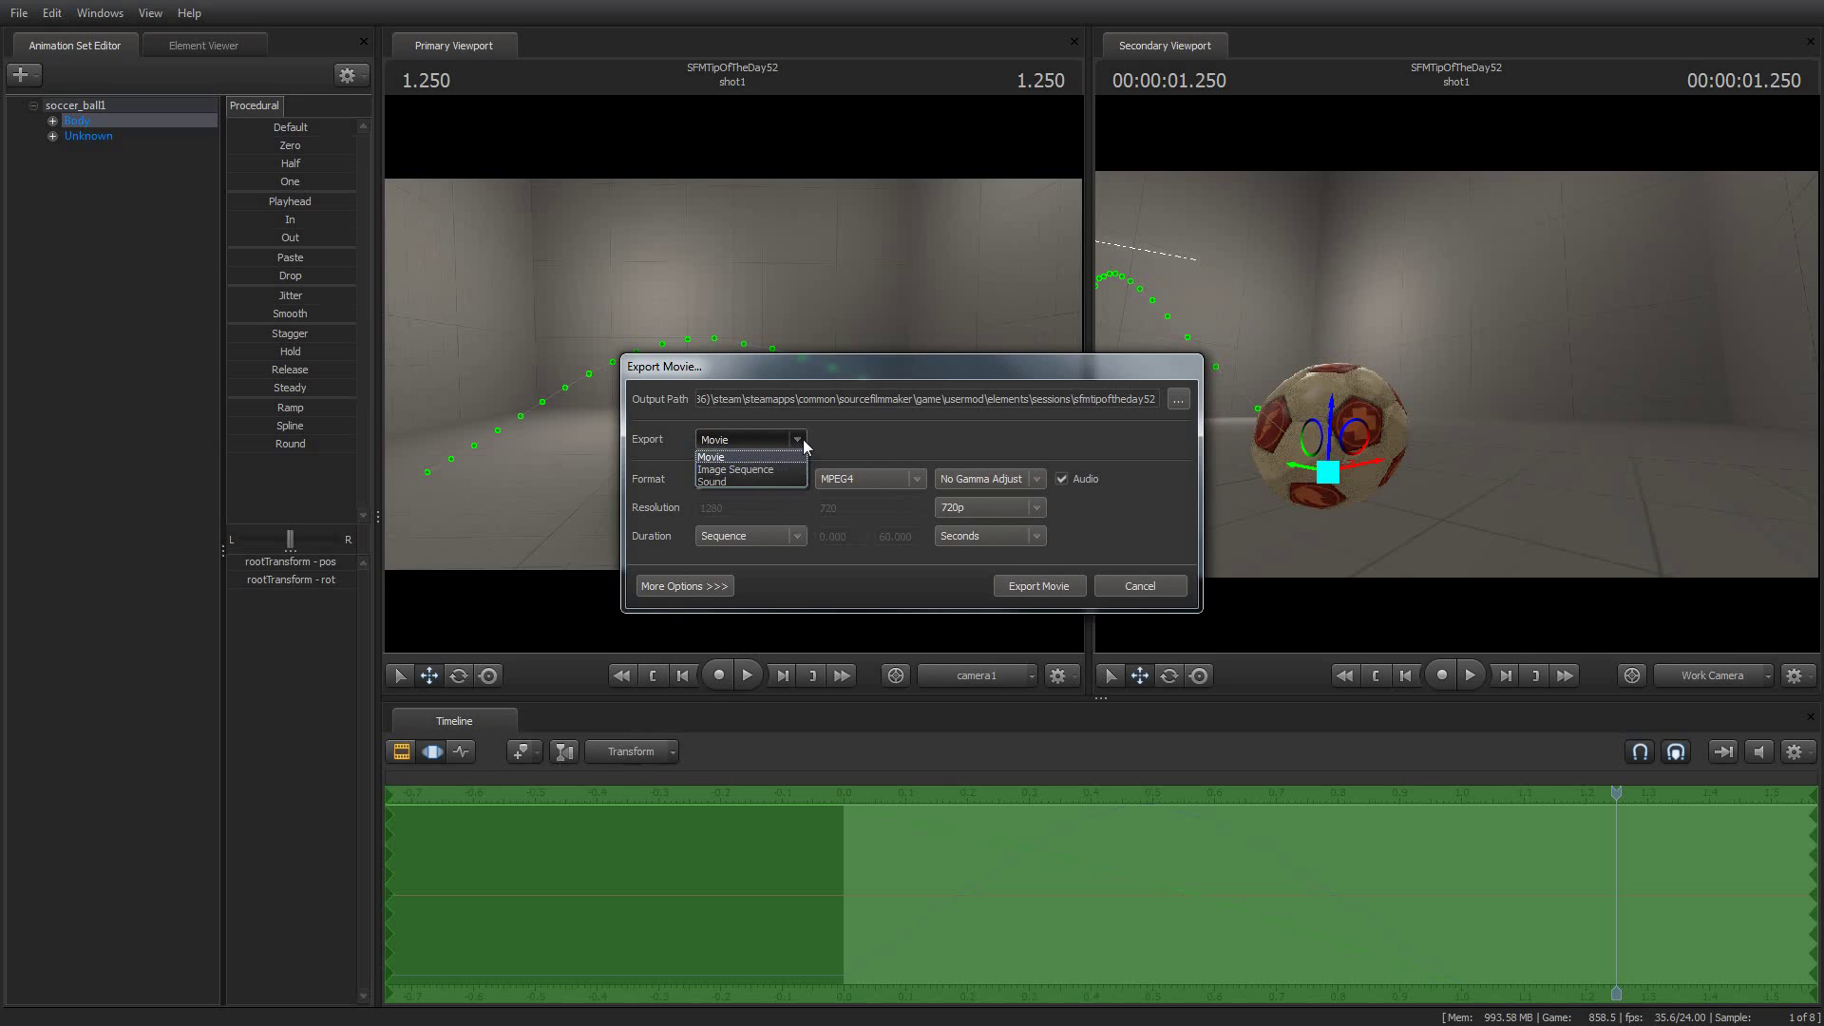
pyautogui.click(801, 439)
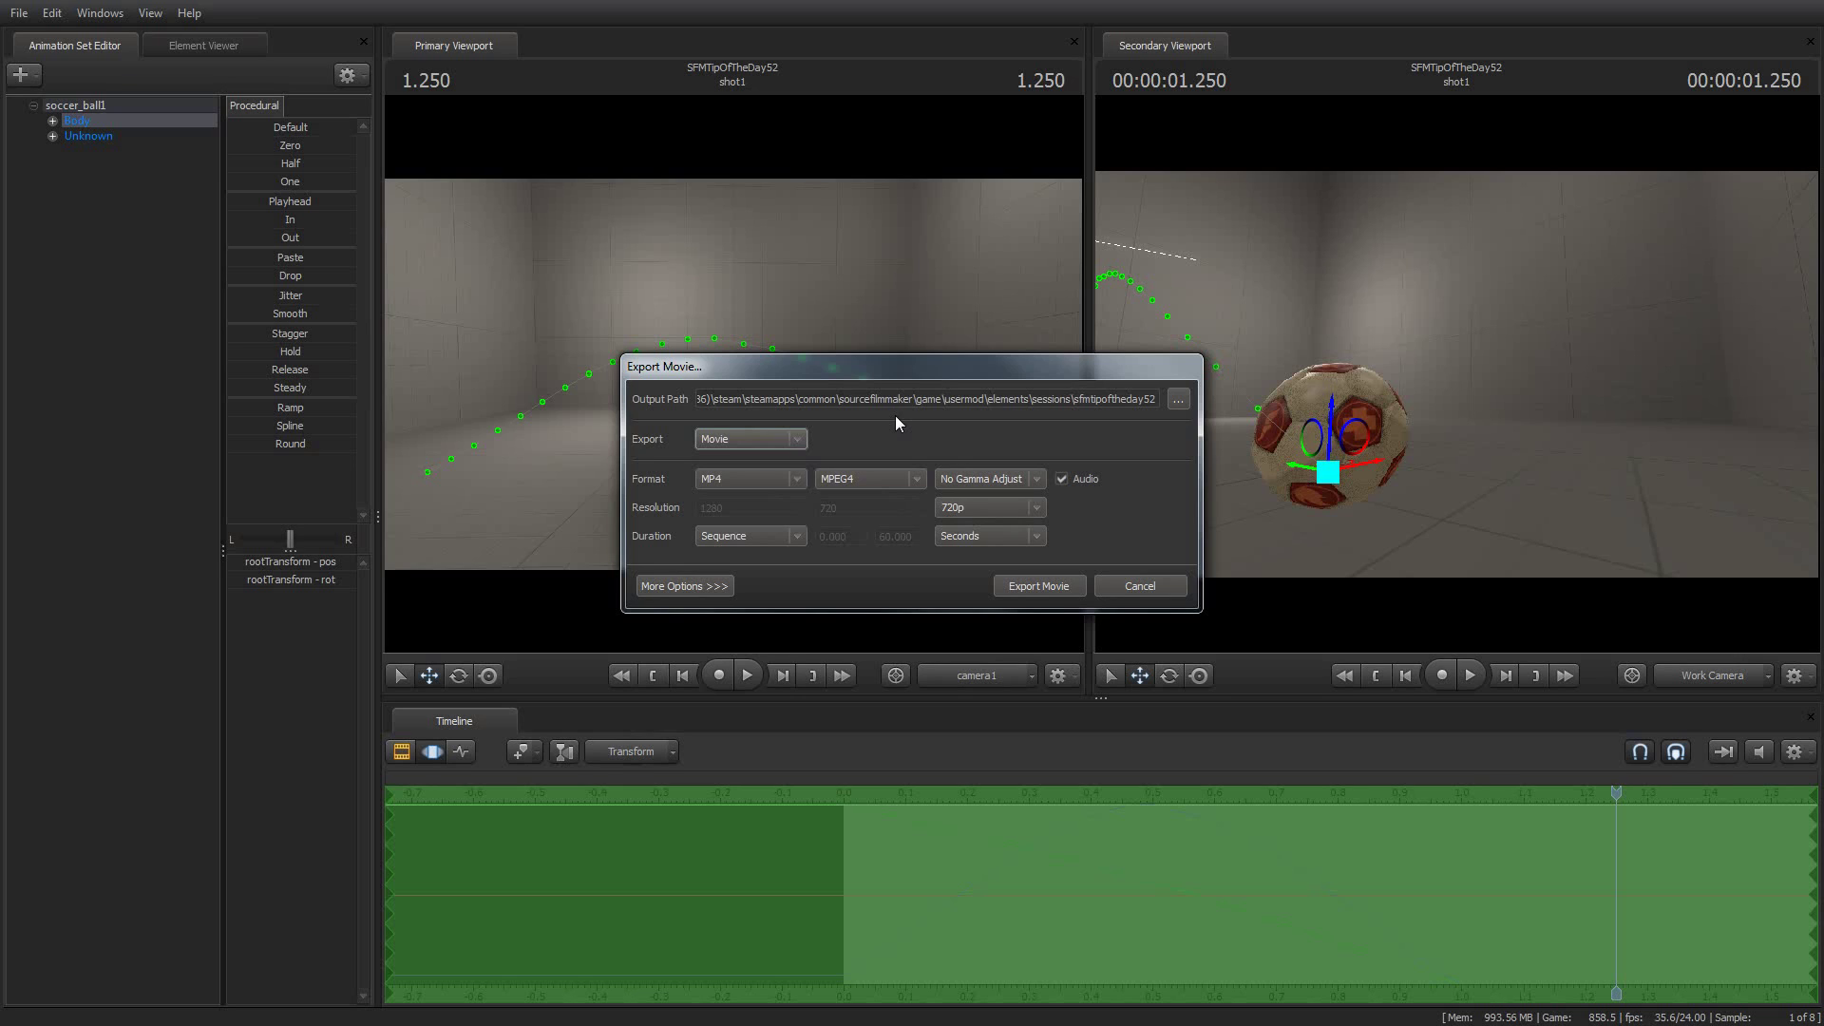
# - Inspect the output path, then switch the export type to Image Sequence (PNG with separate WAV)
pyautogui.click(902, 404)
pyautogui.moveTo(687, 395); pyautogui.dragTo(1109, 399)
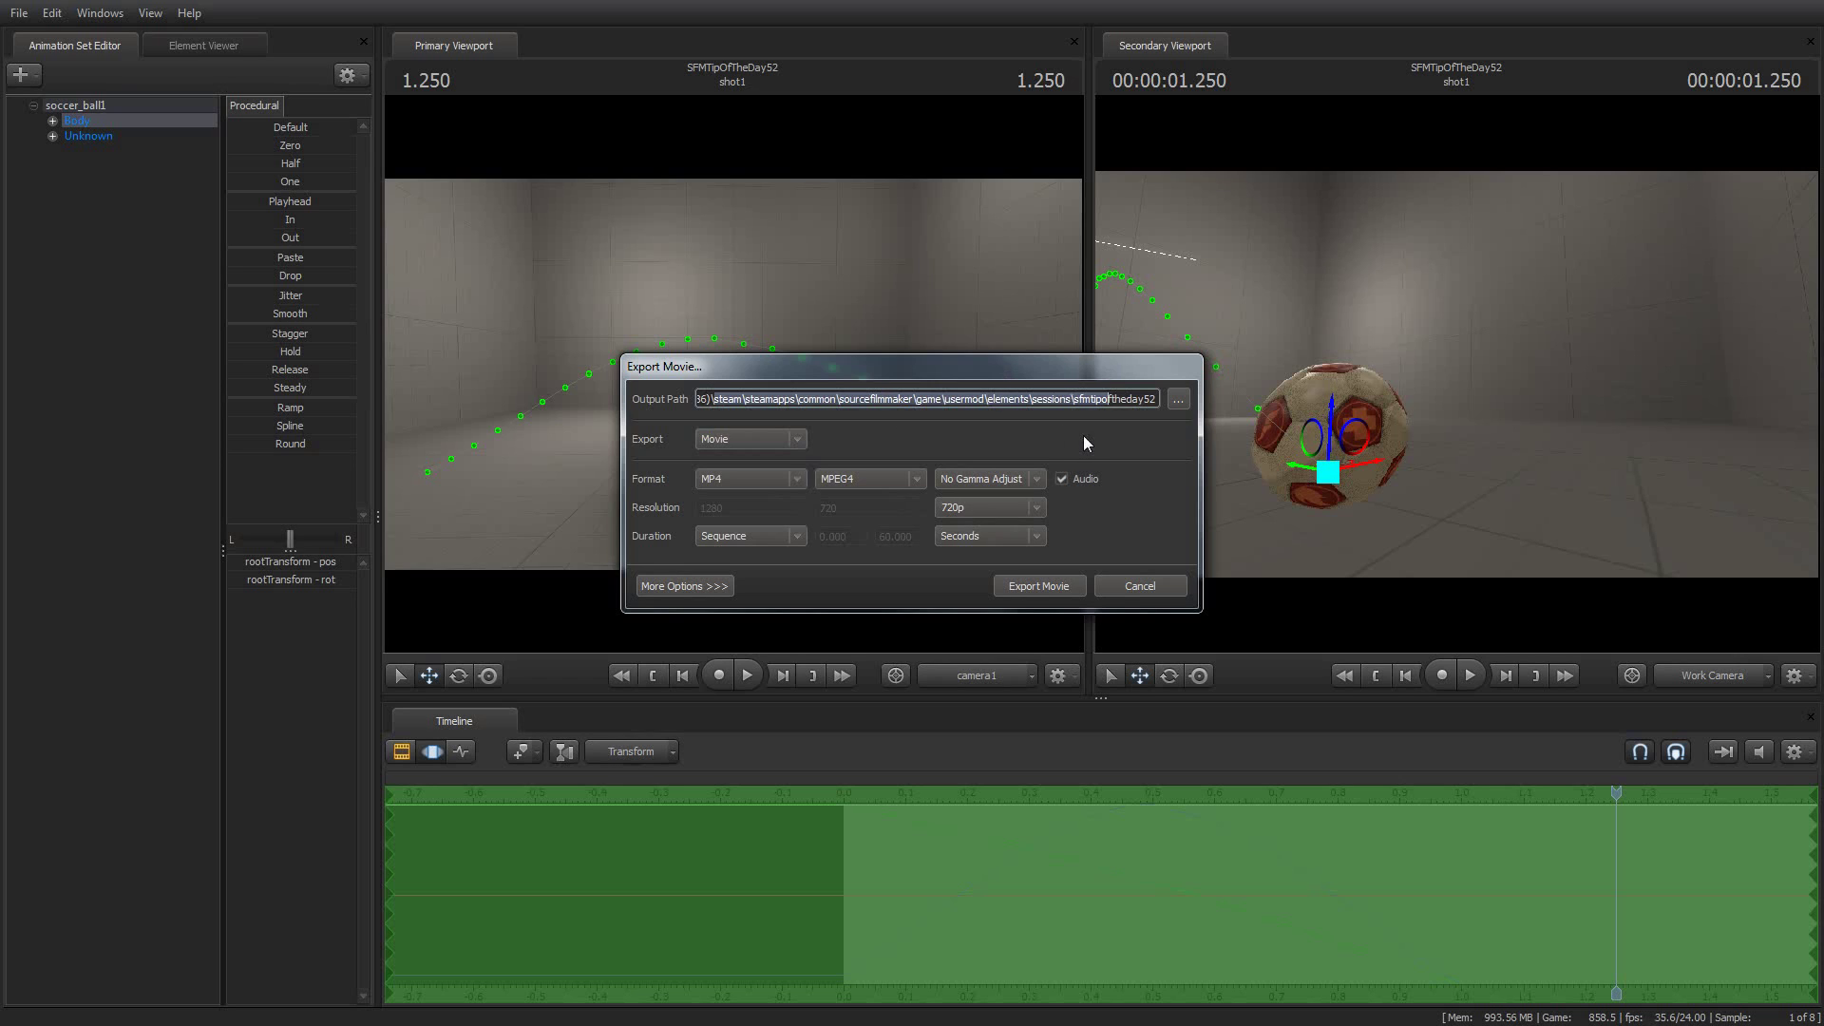
pyautogui.click(1100, 398)
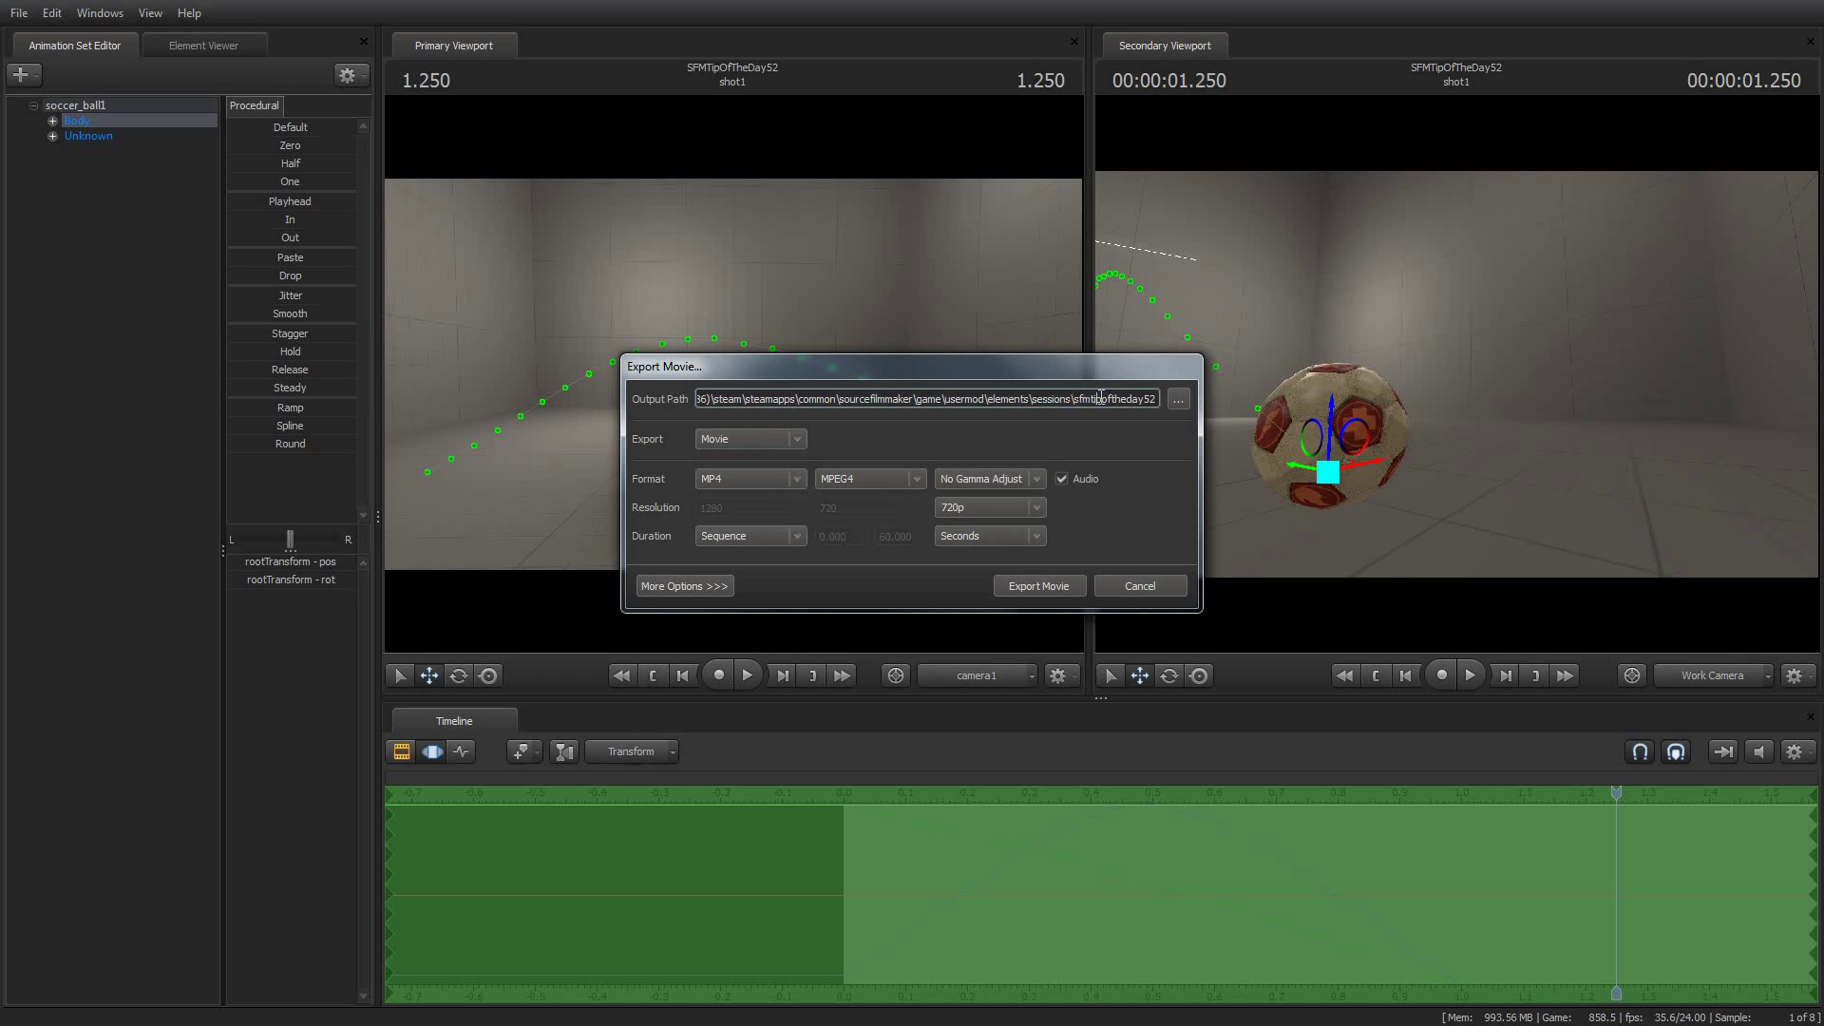
pyautogui.click(776, 439)
pyautogui.click(766, 469)
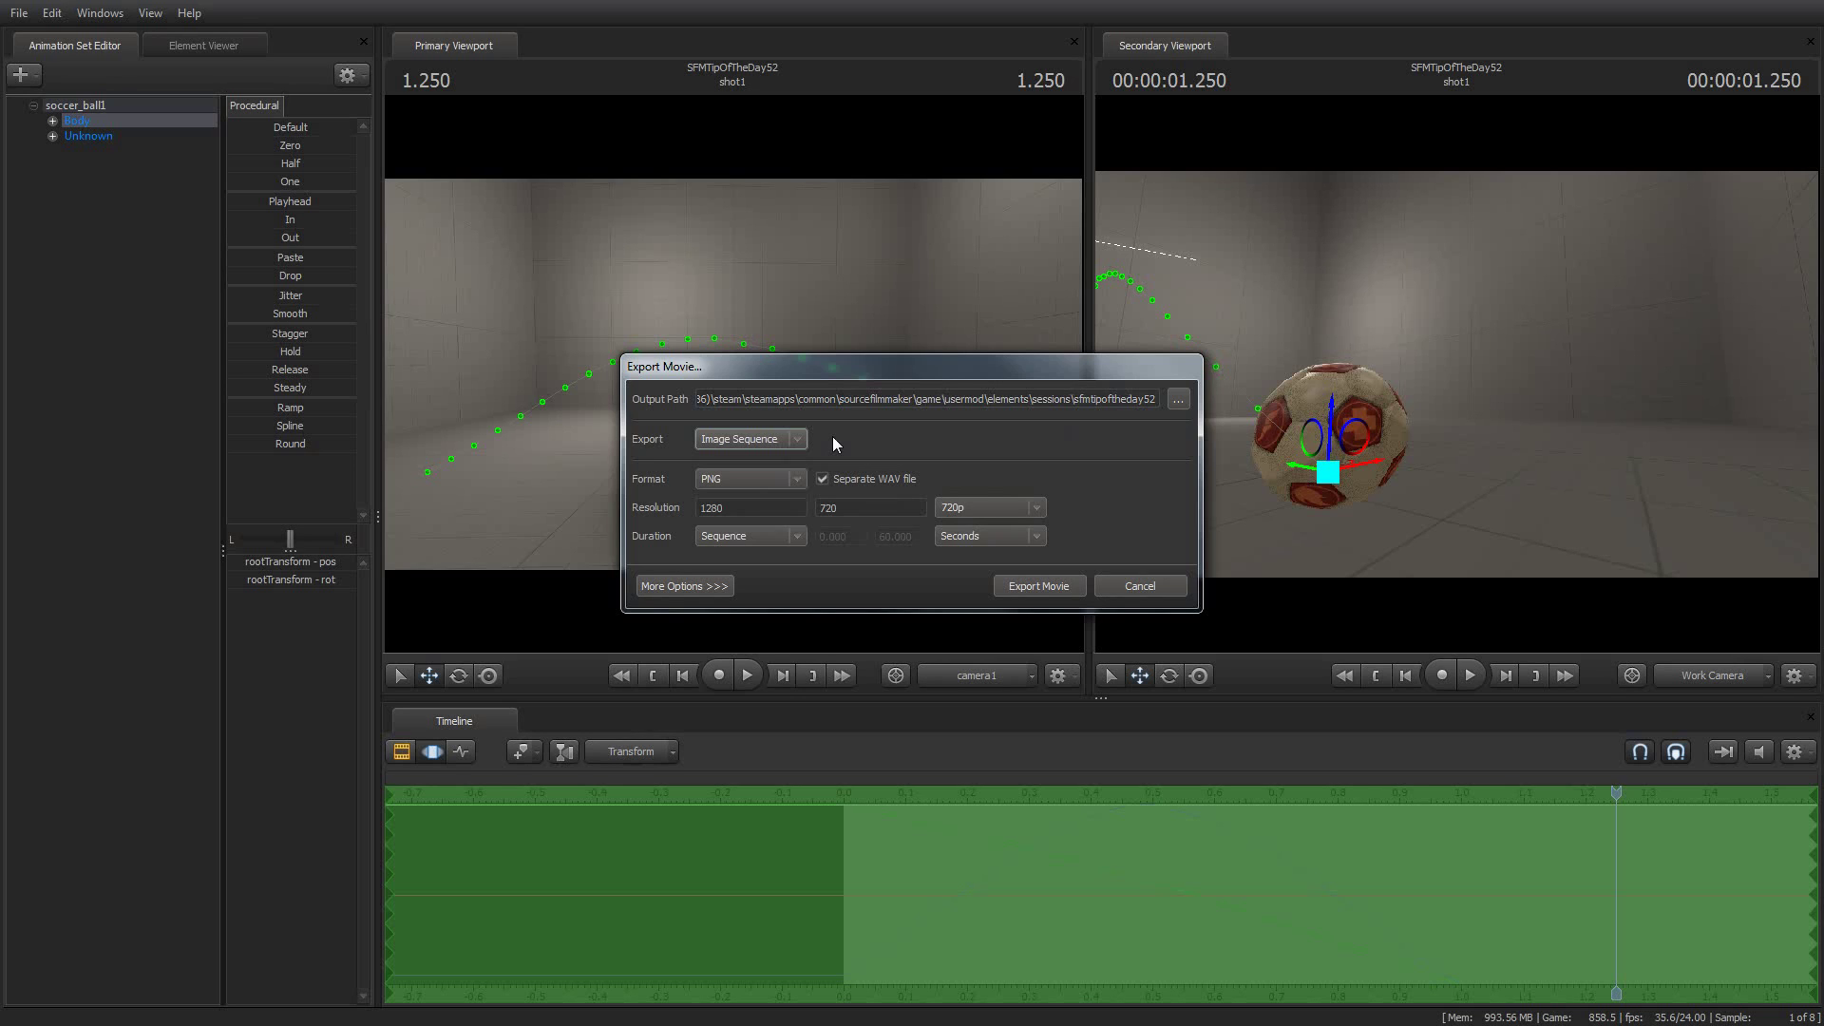
# - Switch the export back to Movie, keeping MP4 format and the MPEG4 codec
pyautogui.click(797, 439)
pyautogui.click(772, 455)
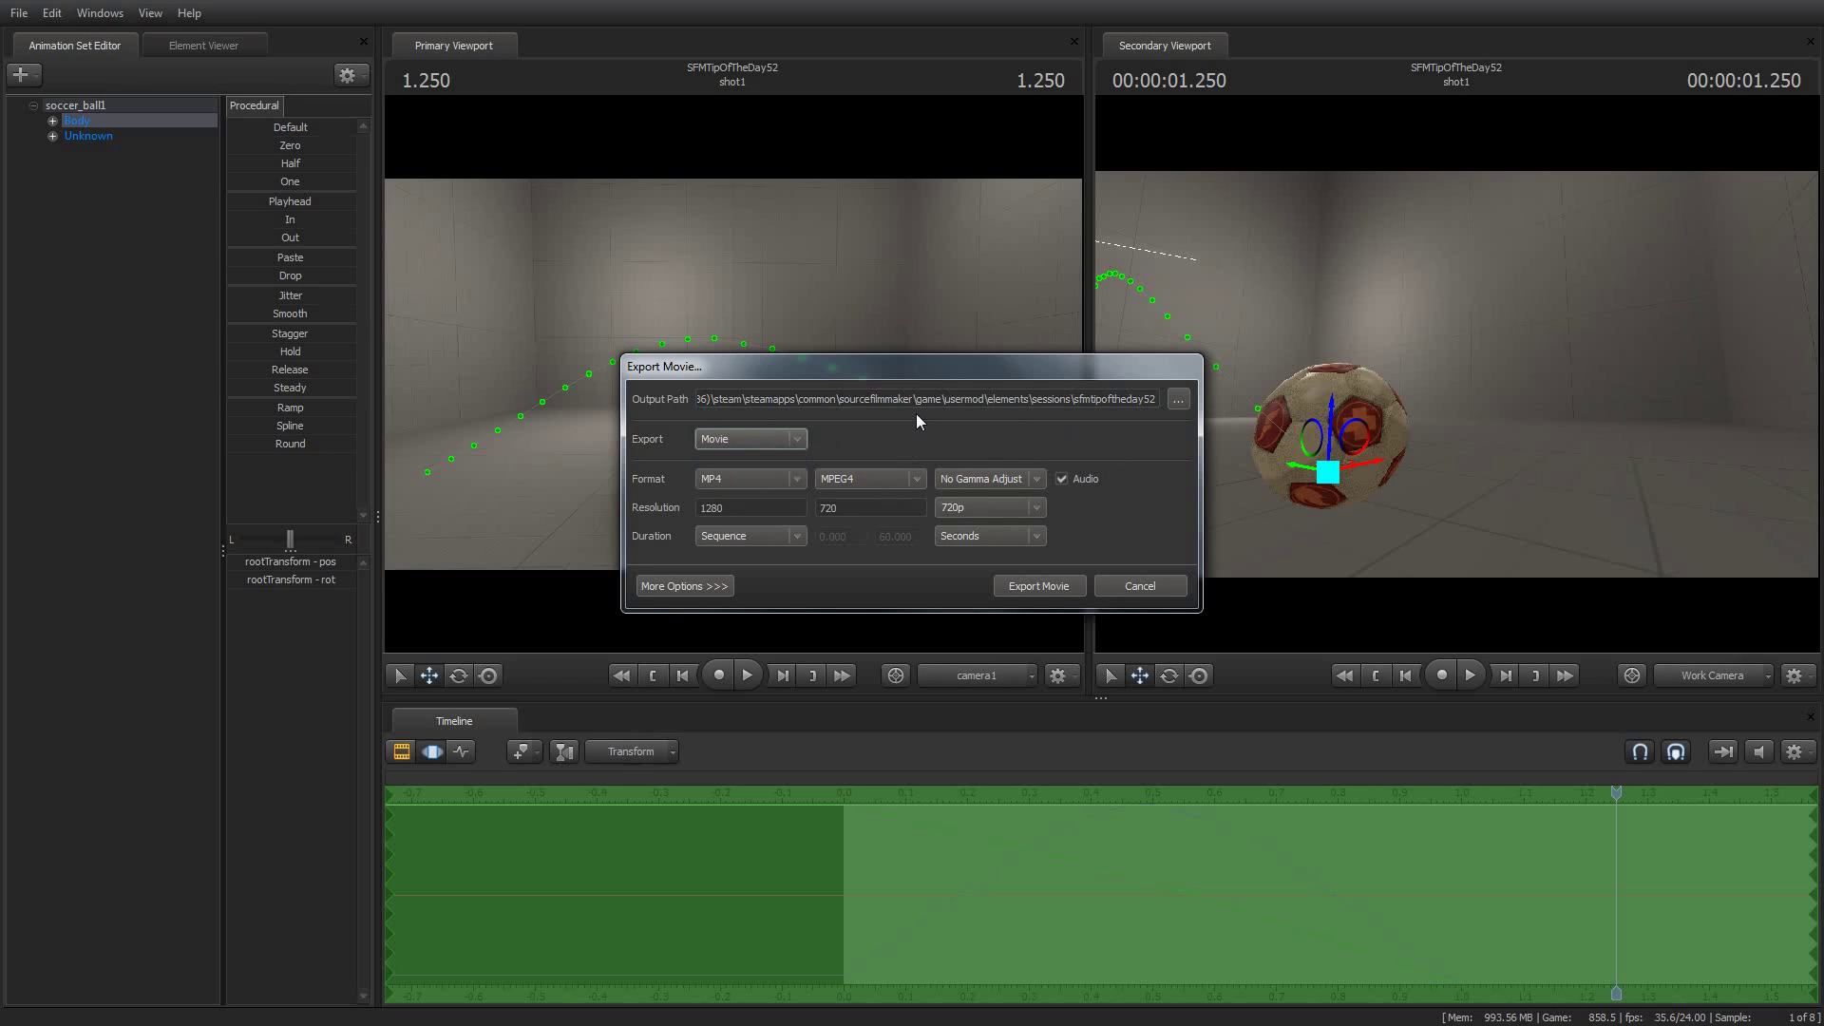
pyautogui.click(774, 479)
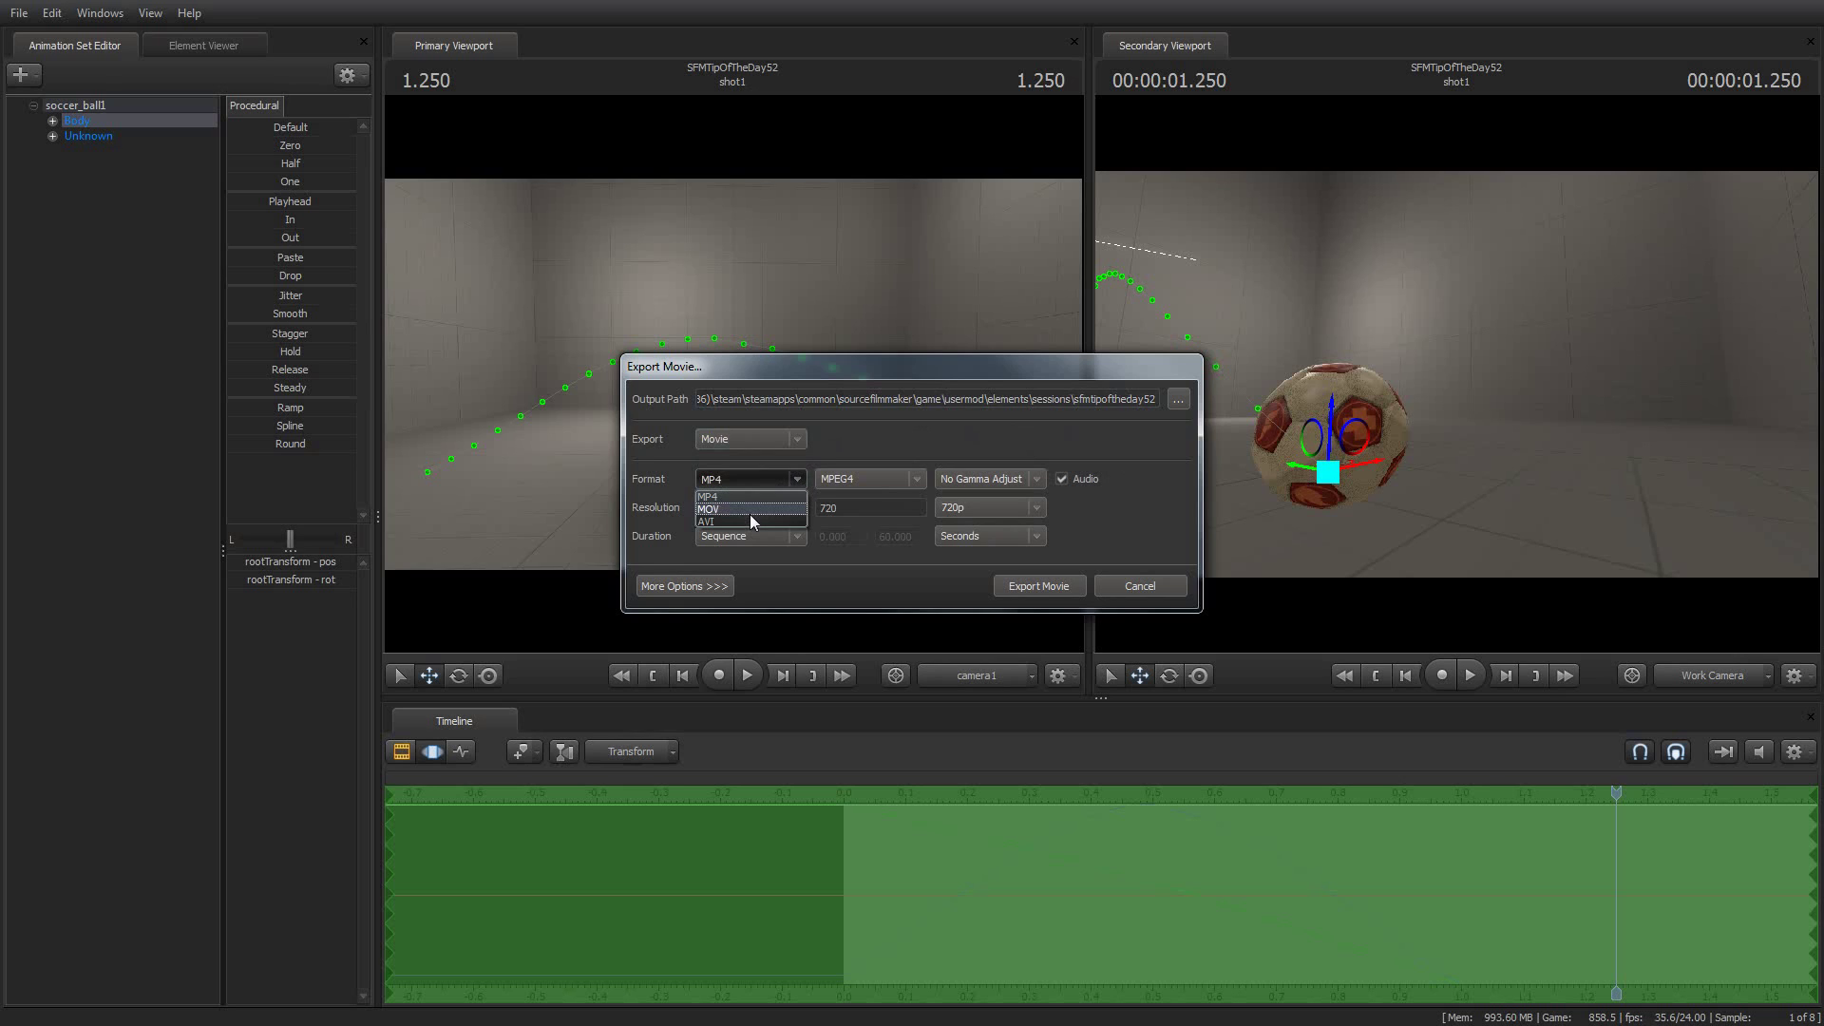
pyautogui.click(876, 479)
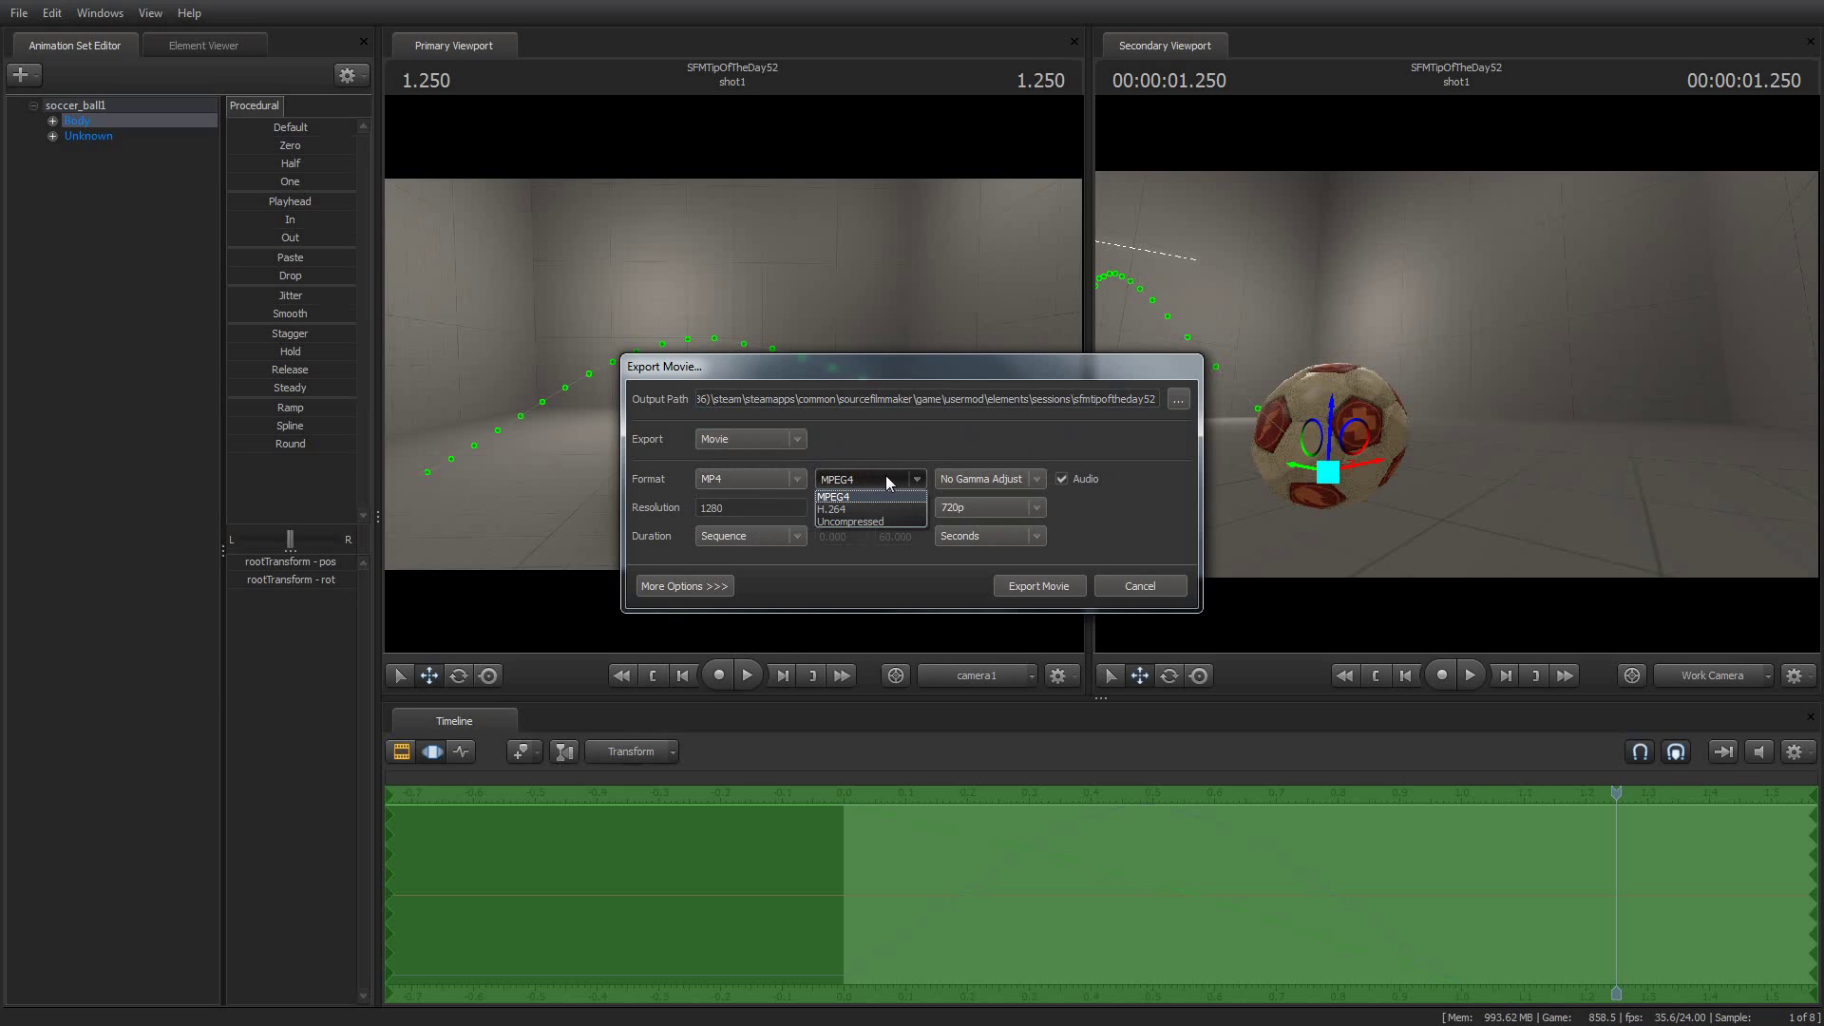
pyautogui.click(824, 497)
pyautogui.click(783, 482)
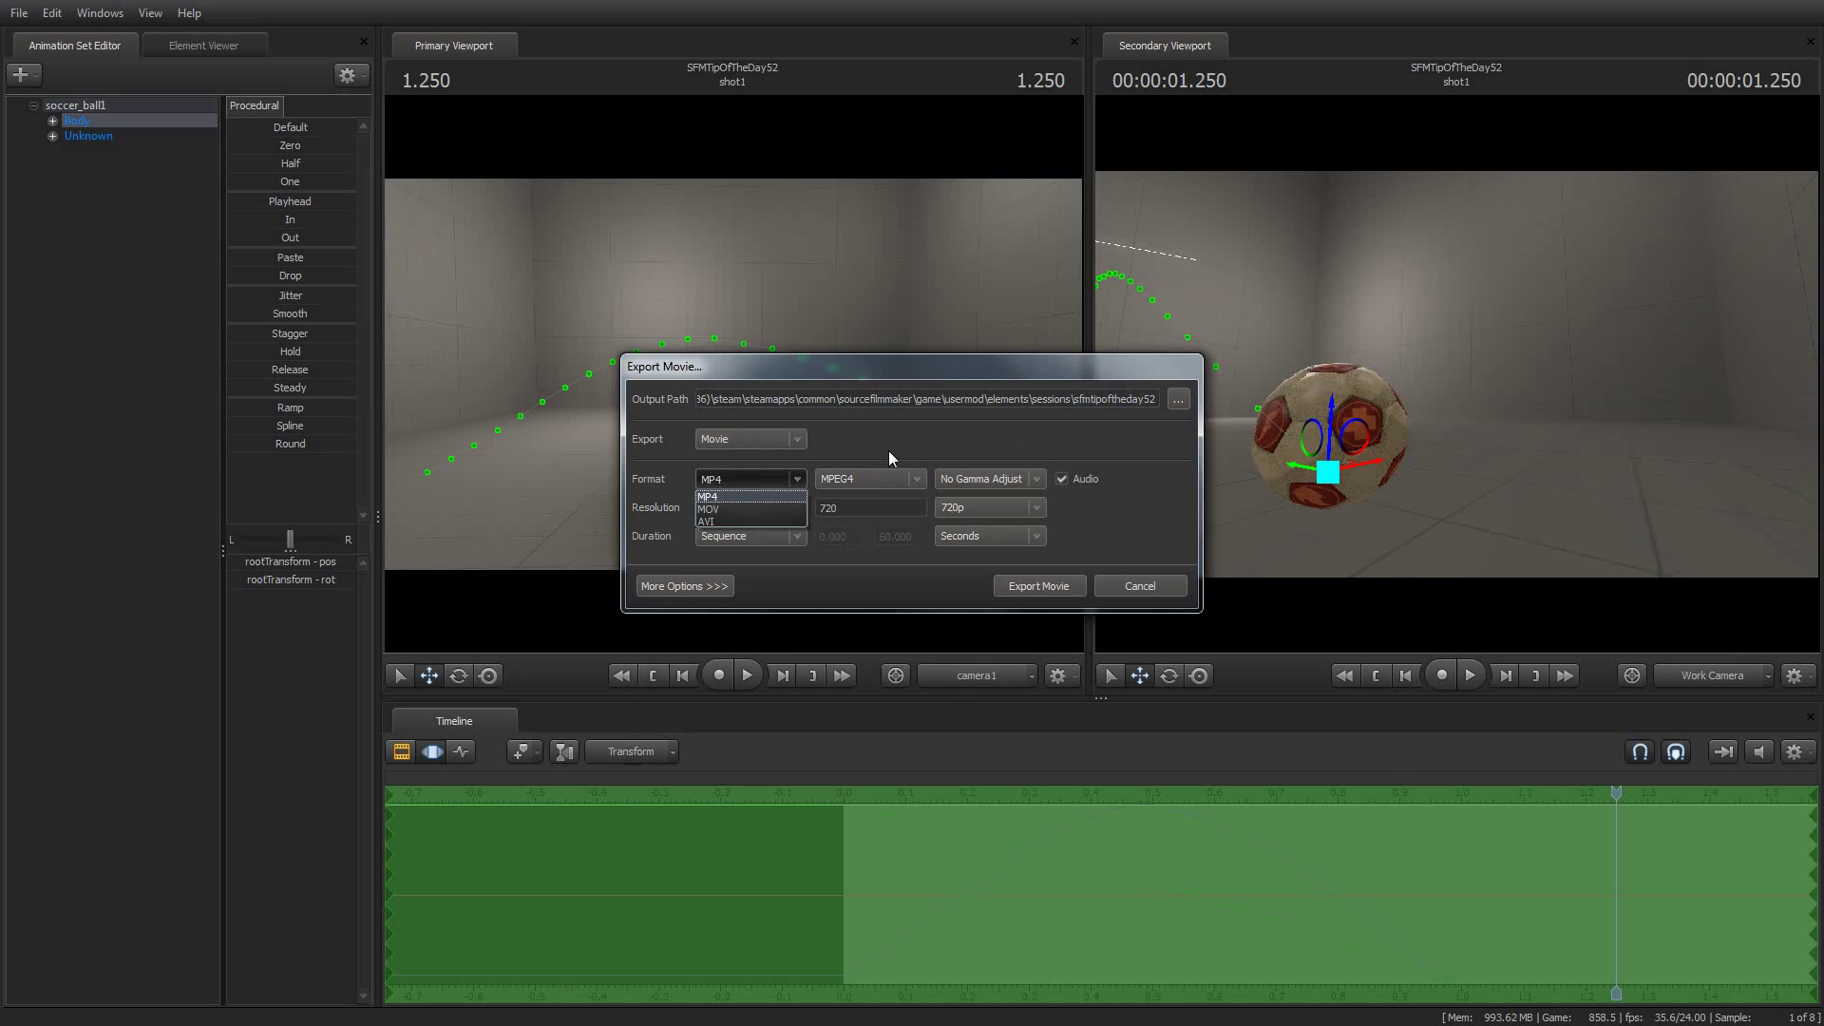
pyautogui.click(889, 449)
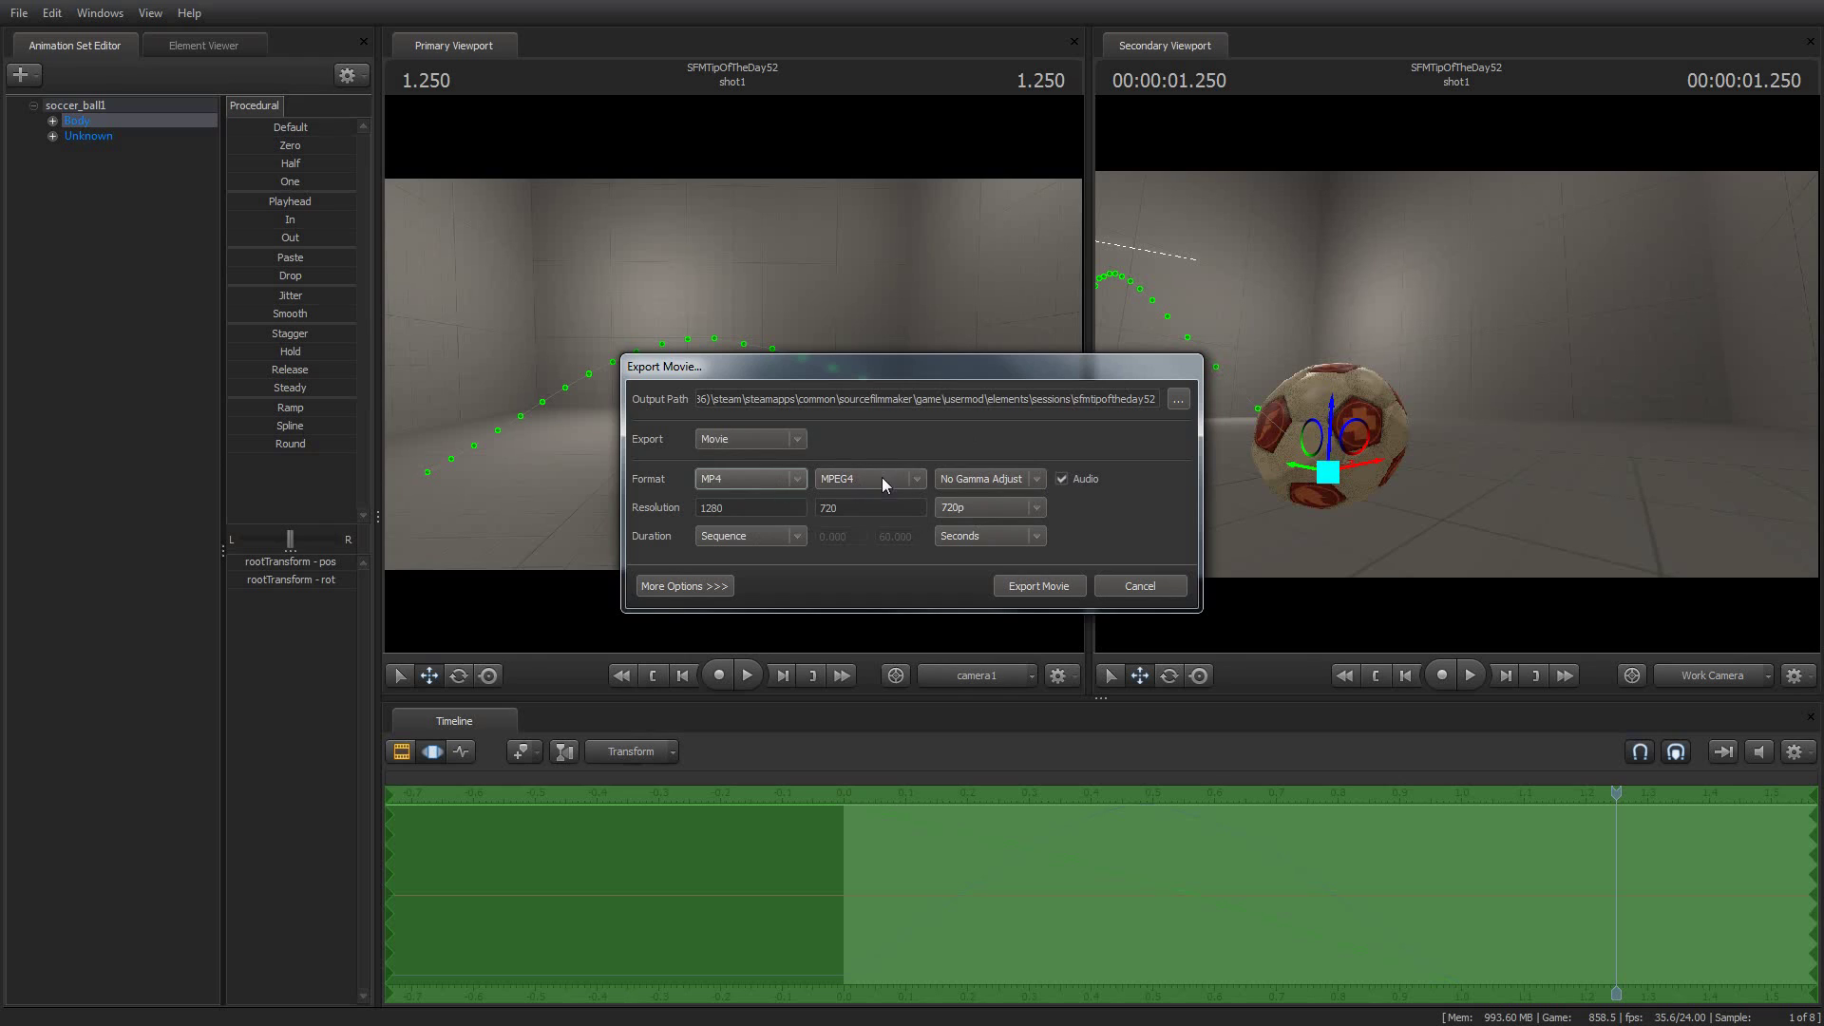
pyautogui.click(1028, 518)
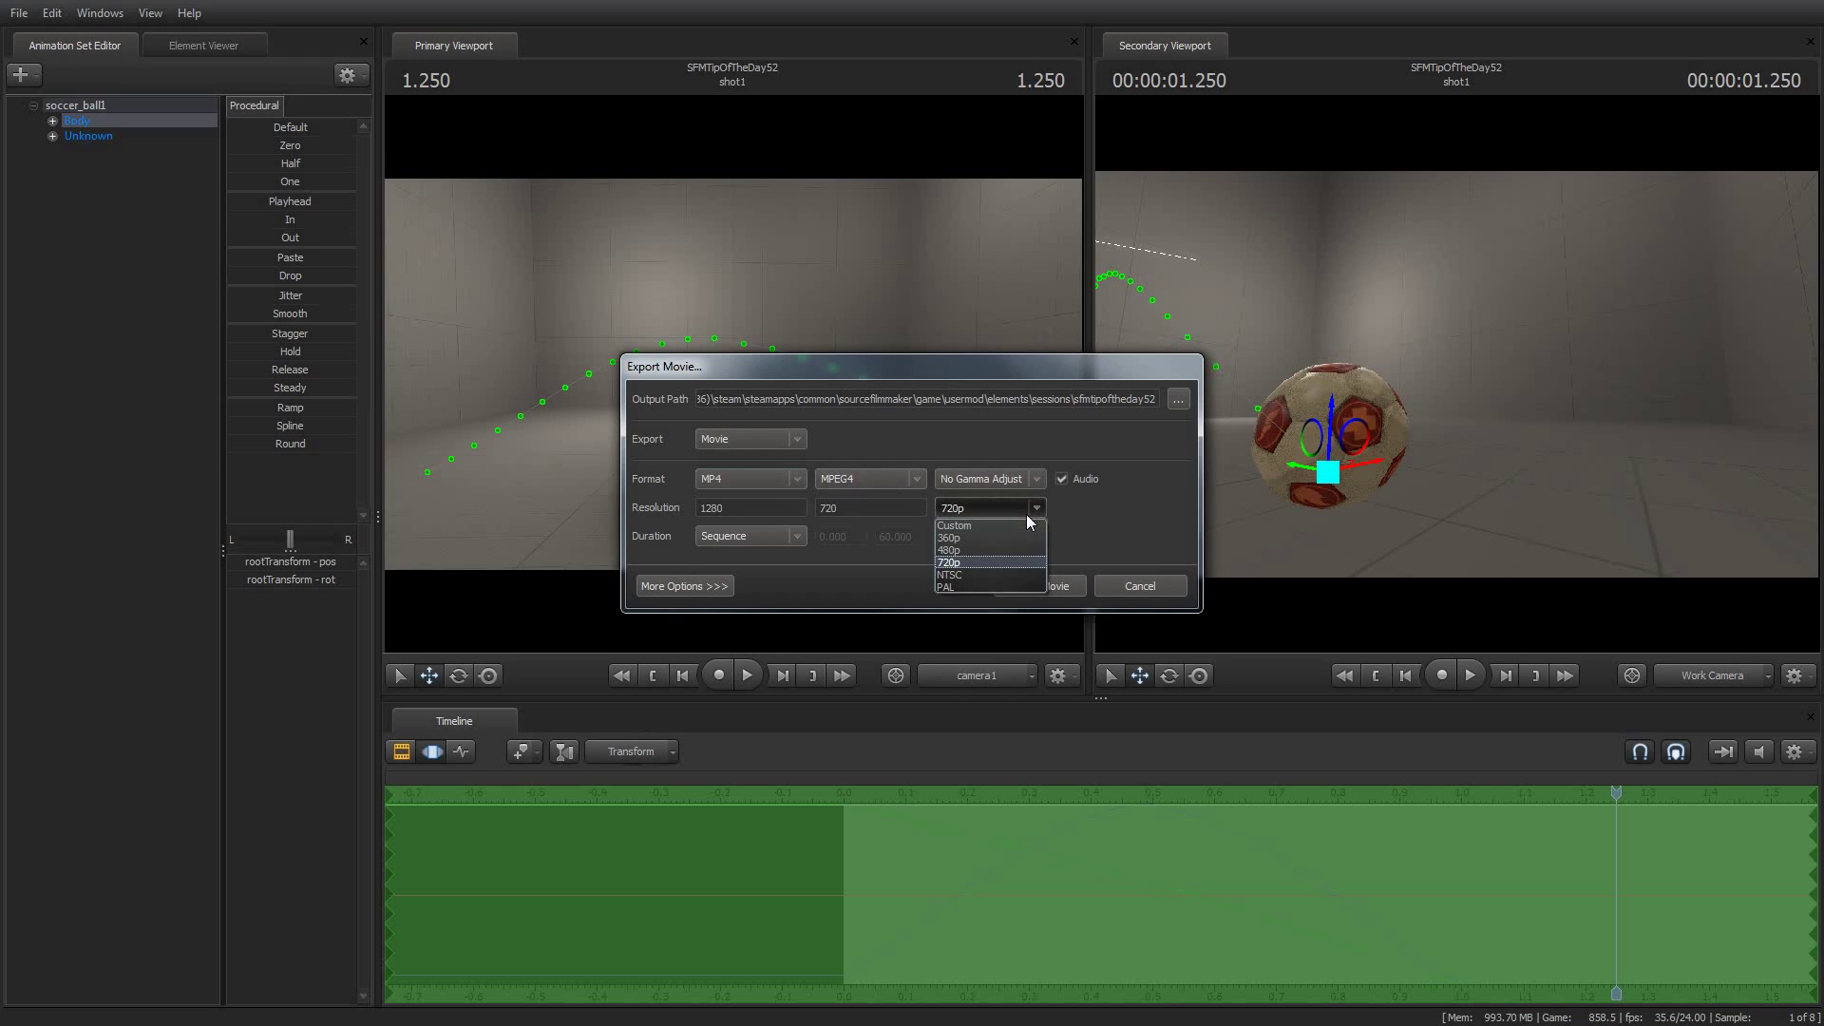
pyautogui.click(1133, 519)
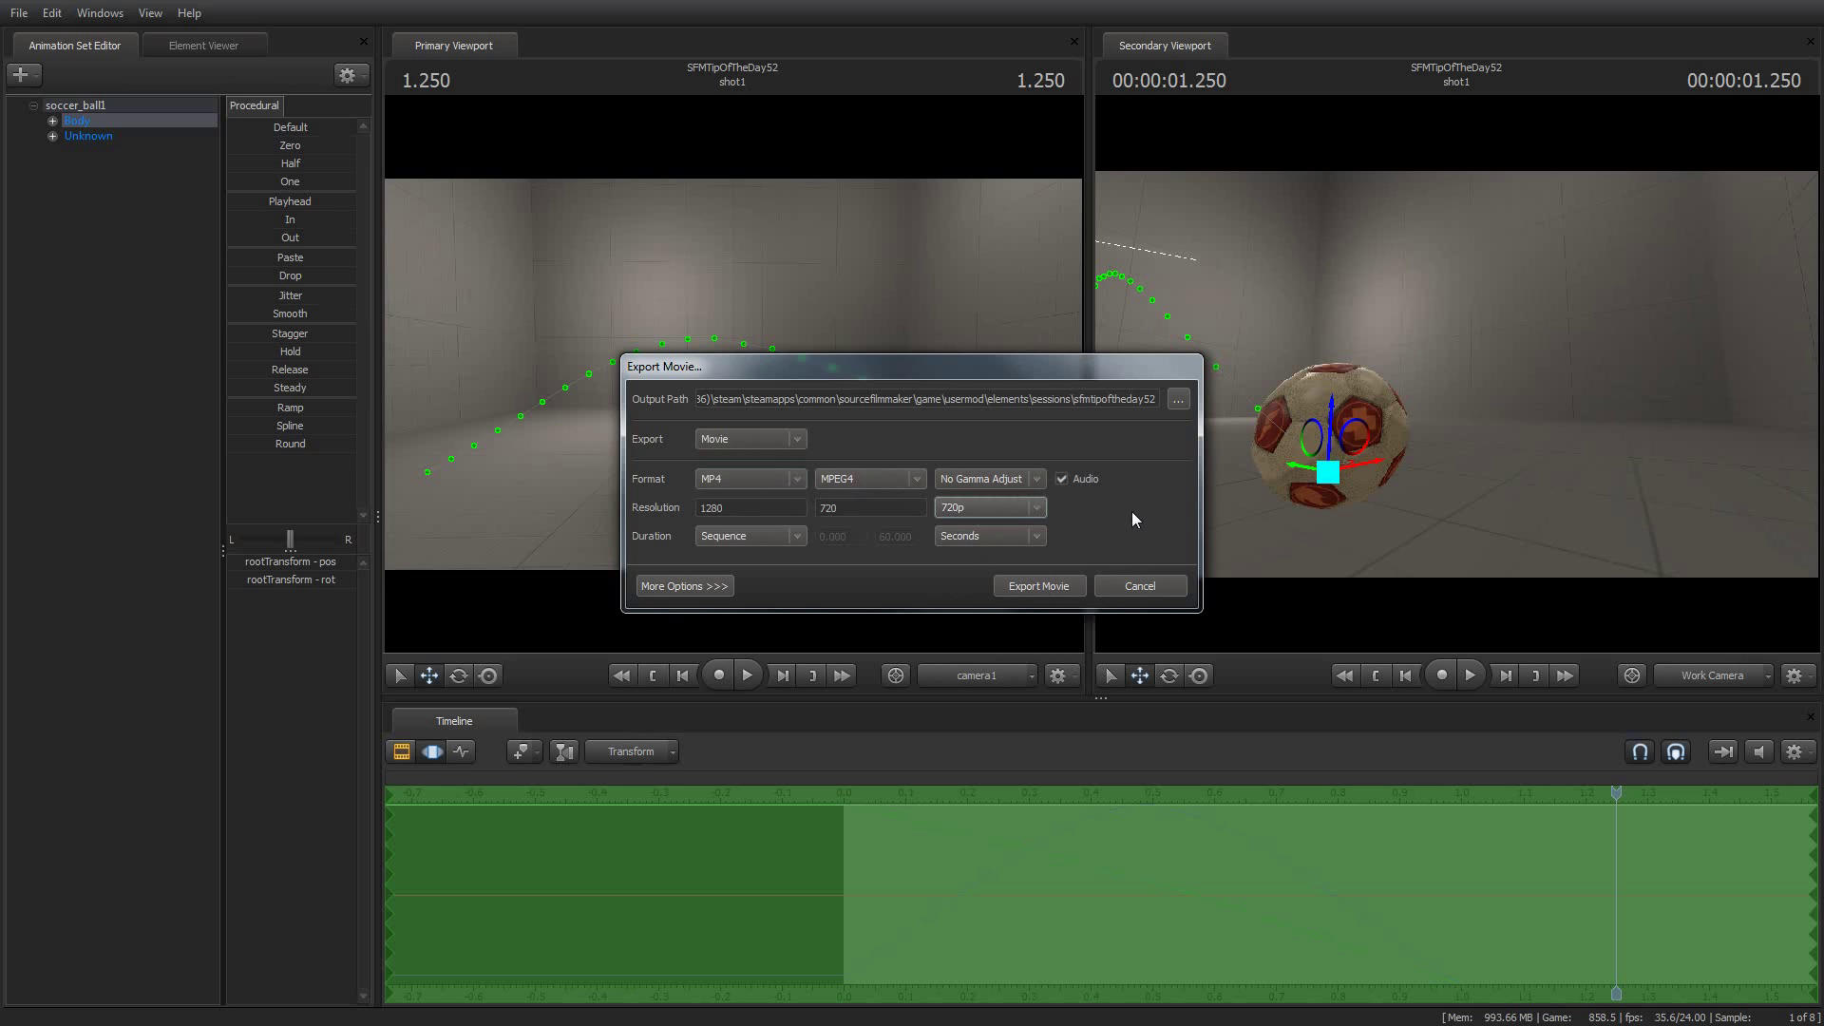
pyautogui.click(791, 534)
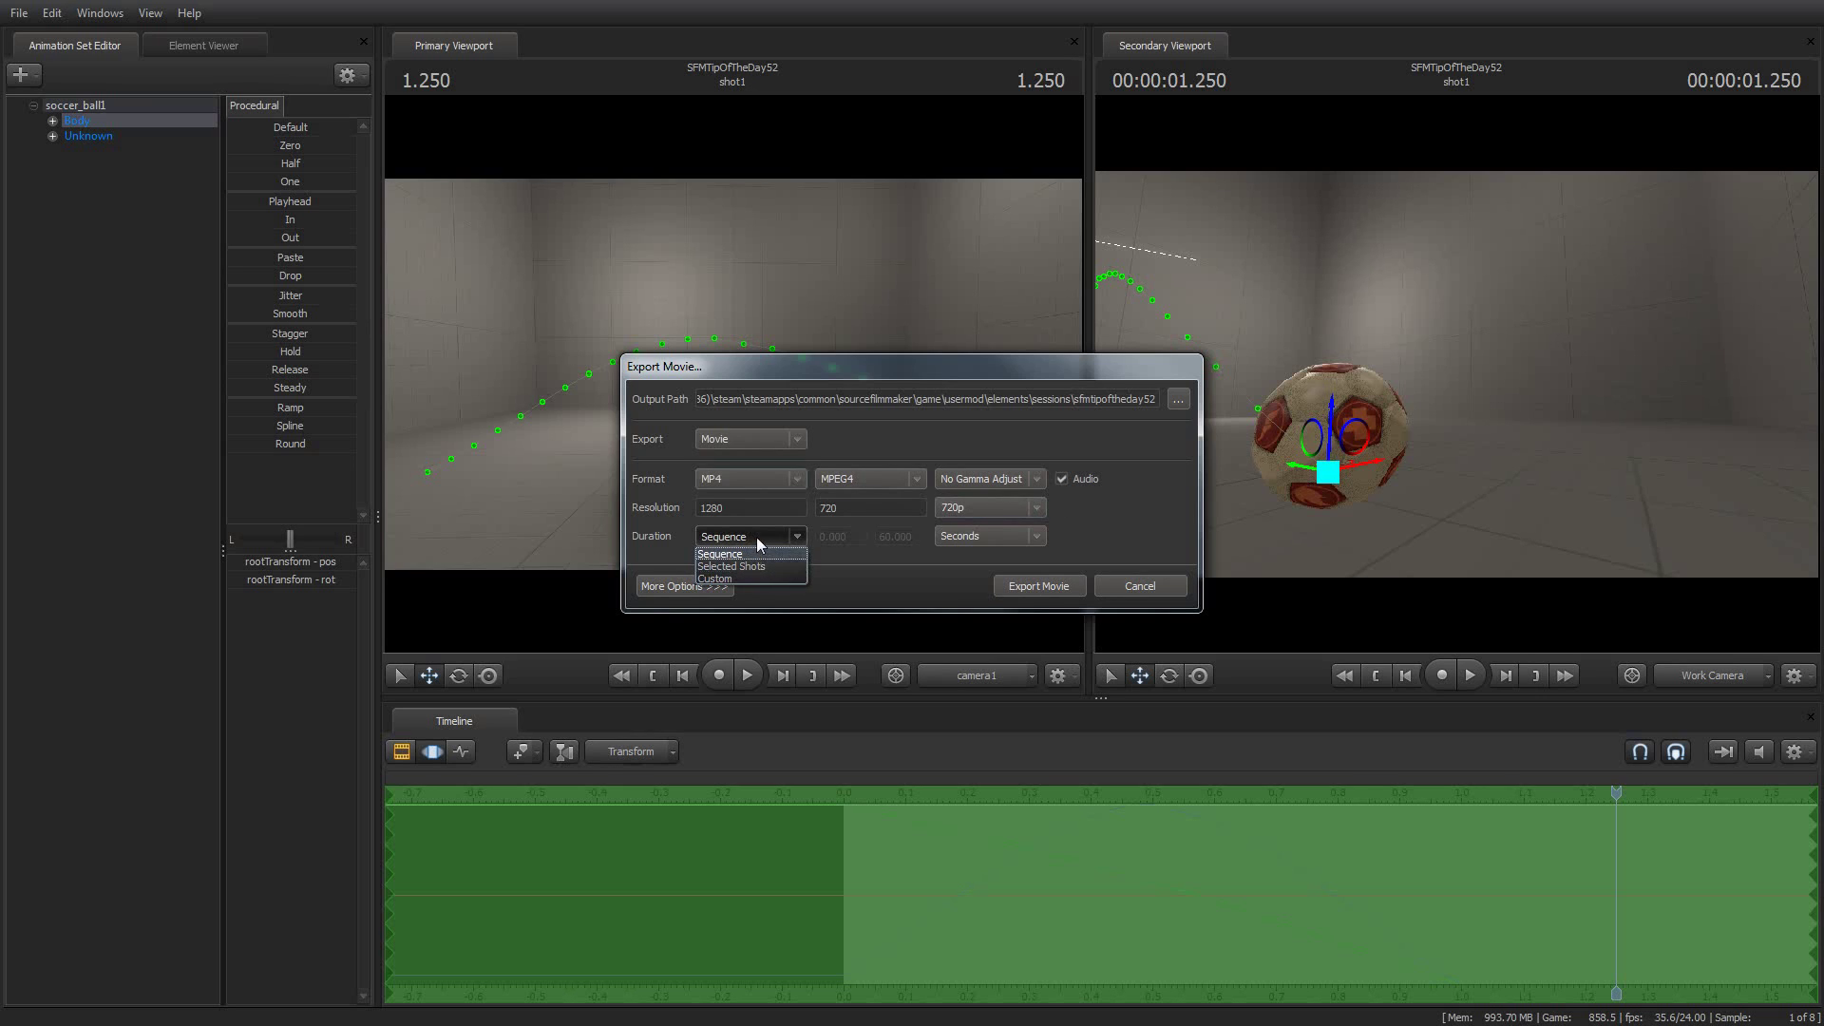
pyautogui.click(759, 544)
pyautogui.click(756, 536)
pyautogui.click(764, 556)
pyautogui.click(771, 542)
pyautogui.click(760, 555)
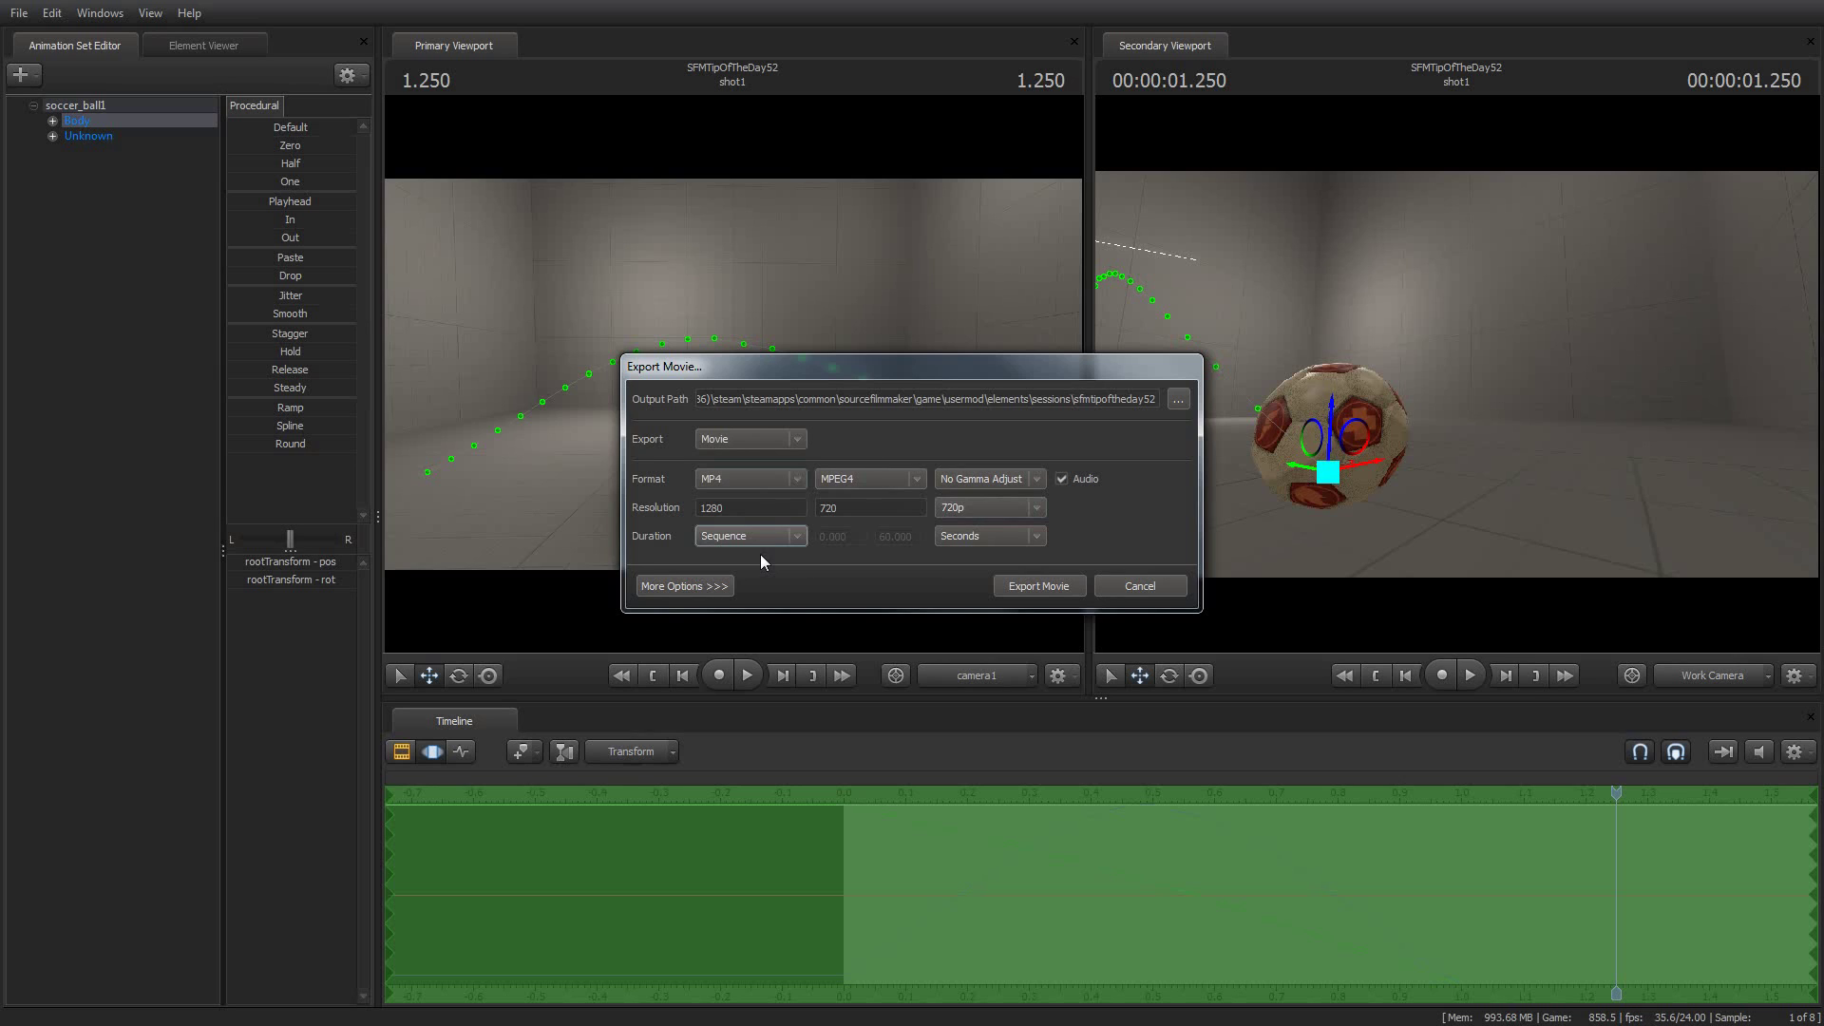
# - Set duration to Selected Shots, cancel the export, and show the Clip Editor timeline
pyautogui.click(770, 538)
pyautogui.click(761, 562)
pyautogui.click(1145, 587)
pyautogui.click(401, 752)
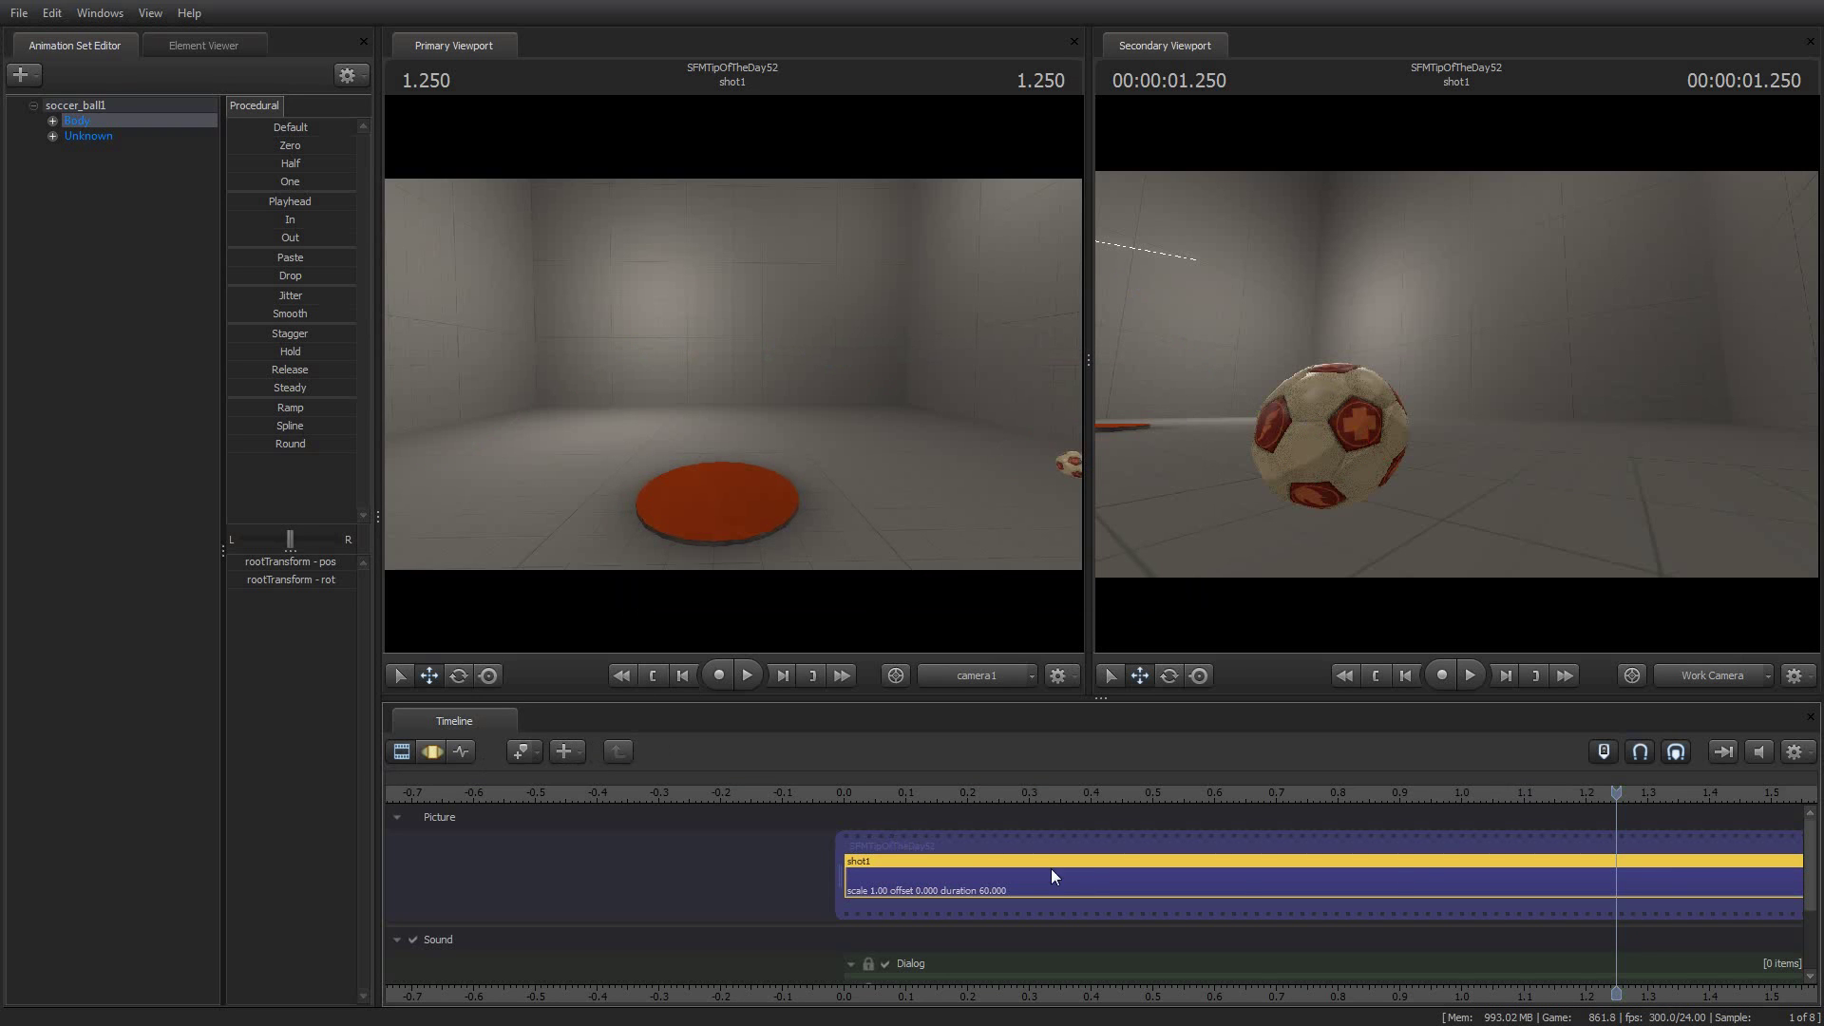
# - Split shot1 into two shots at the playhead, then start a Movie export and save the session
pyautogui.hotkey('ctrl', 'r')
pyautogui.click(1654, 871)
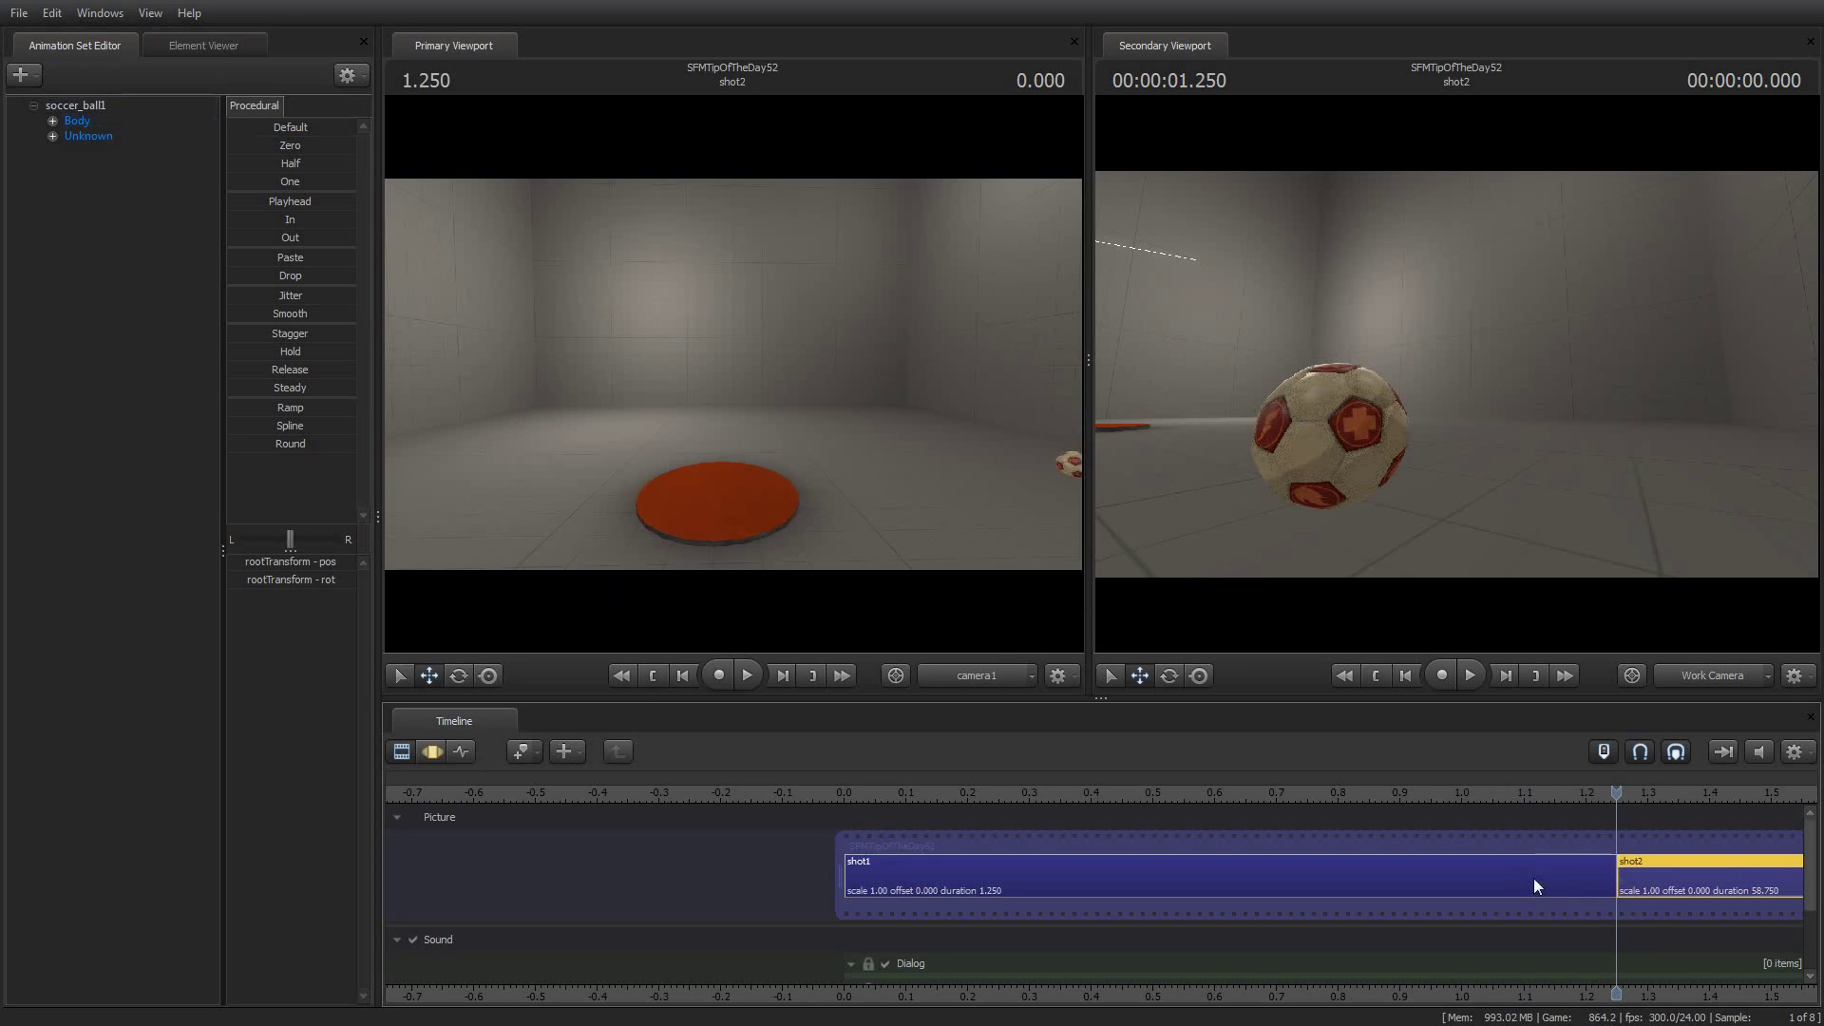
pyautogui.click(19, 13)
pyautogui.moveTo(60, 226)
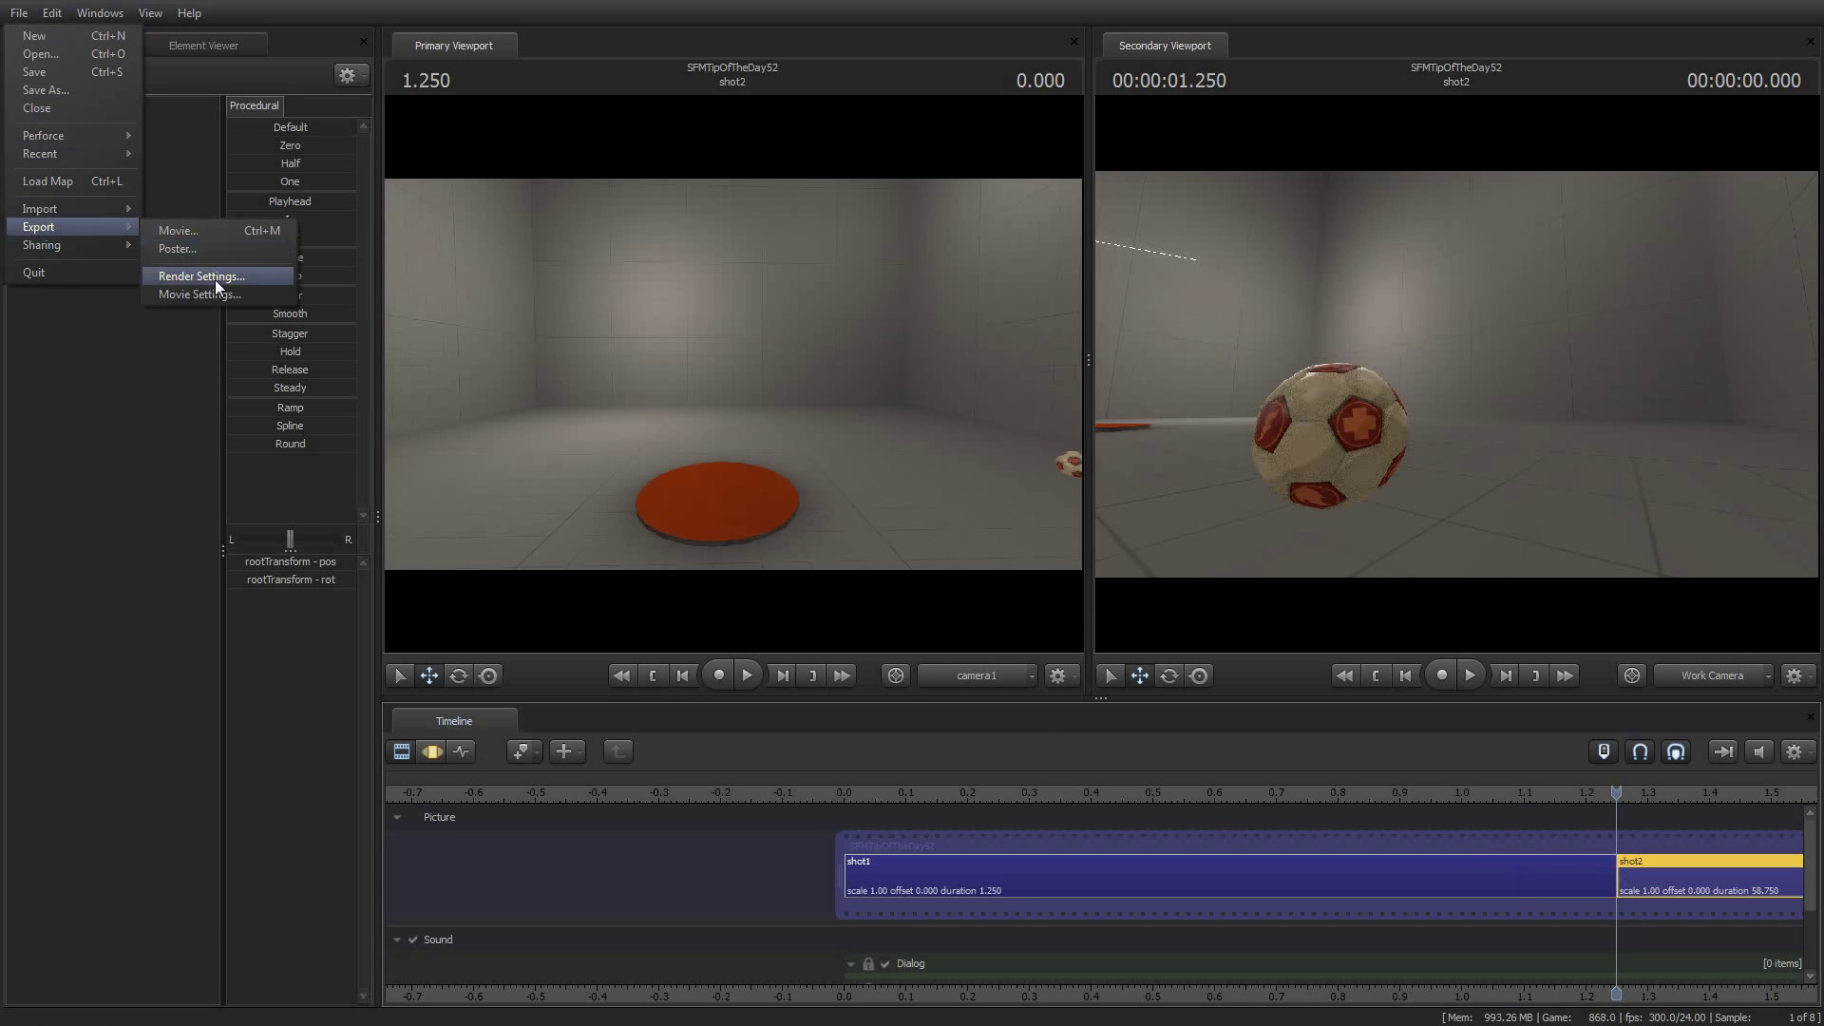
pyautogui.click(201, 234)
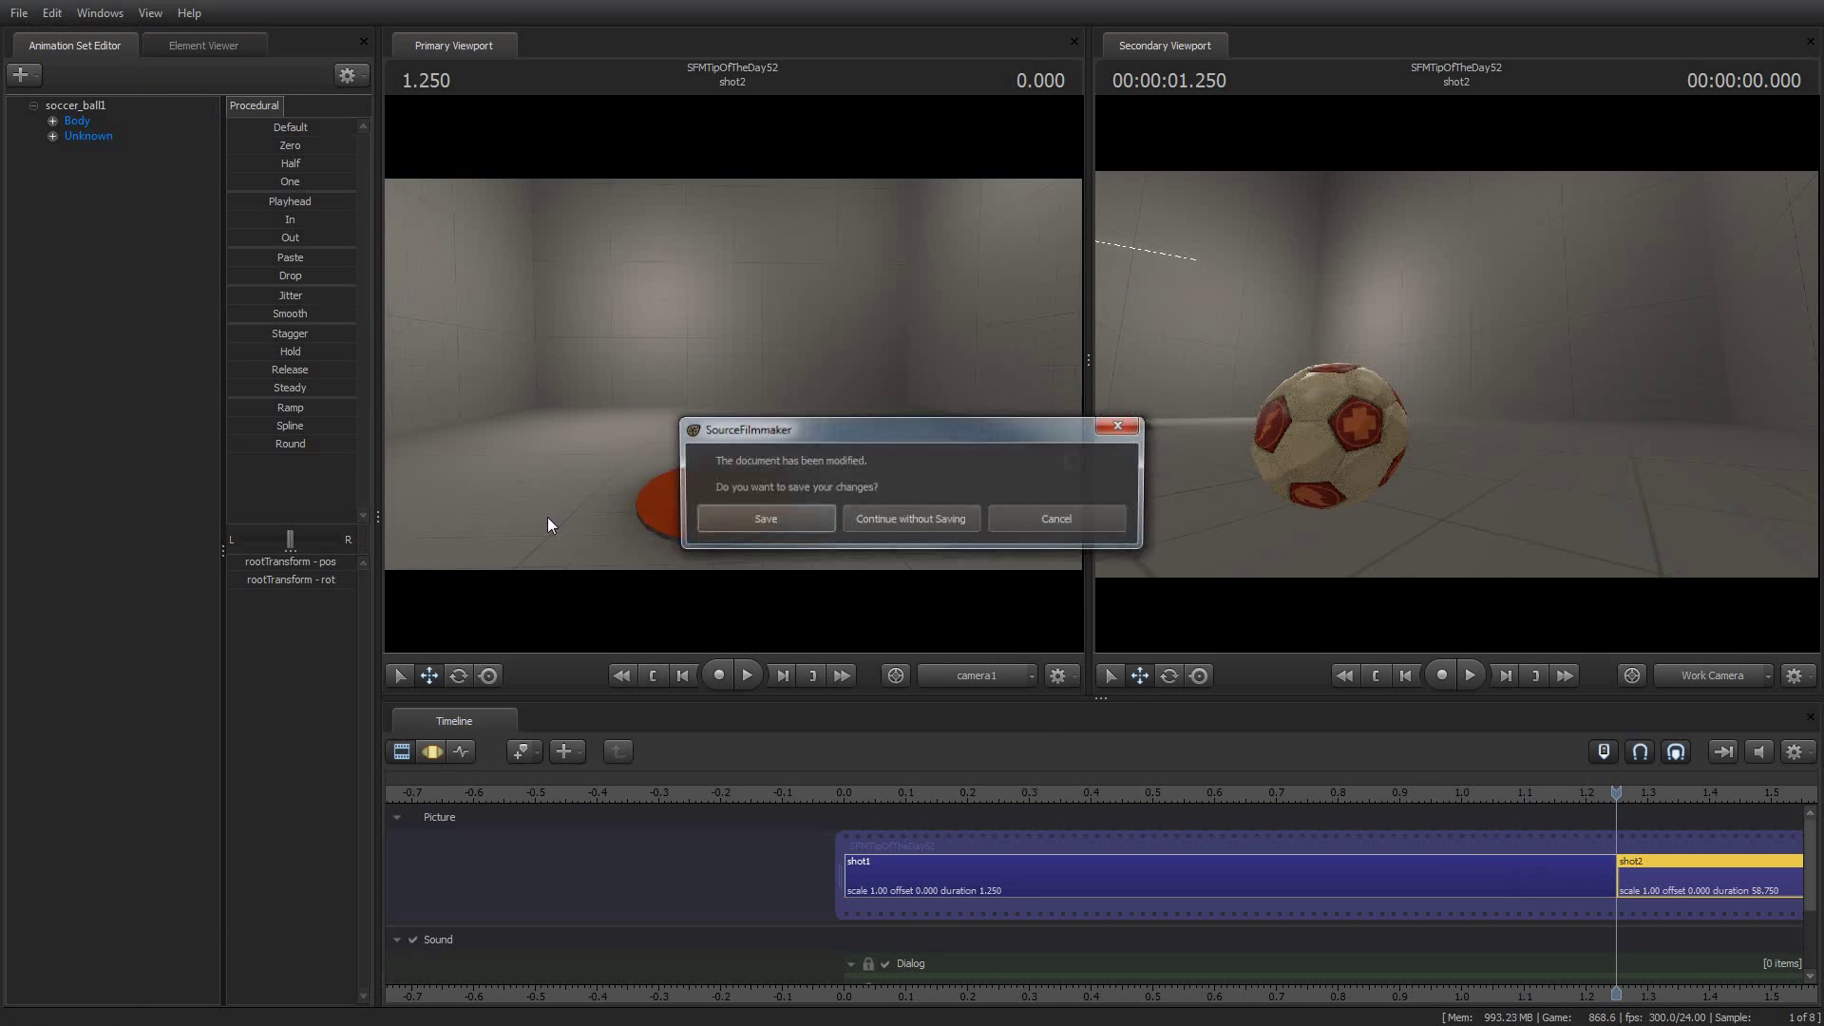
pyautogui.click(800, 525)
# - Try the export duration options: Selected Shots, Sequence and a Custom range
pyautogui.click(774, 538)
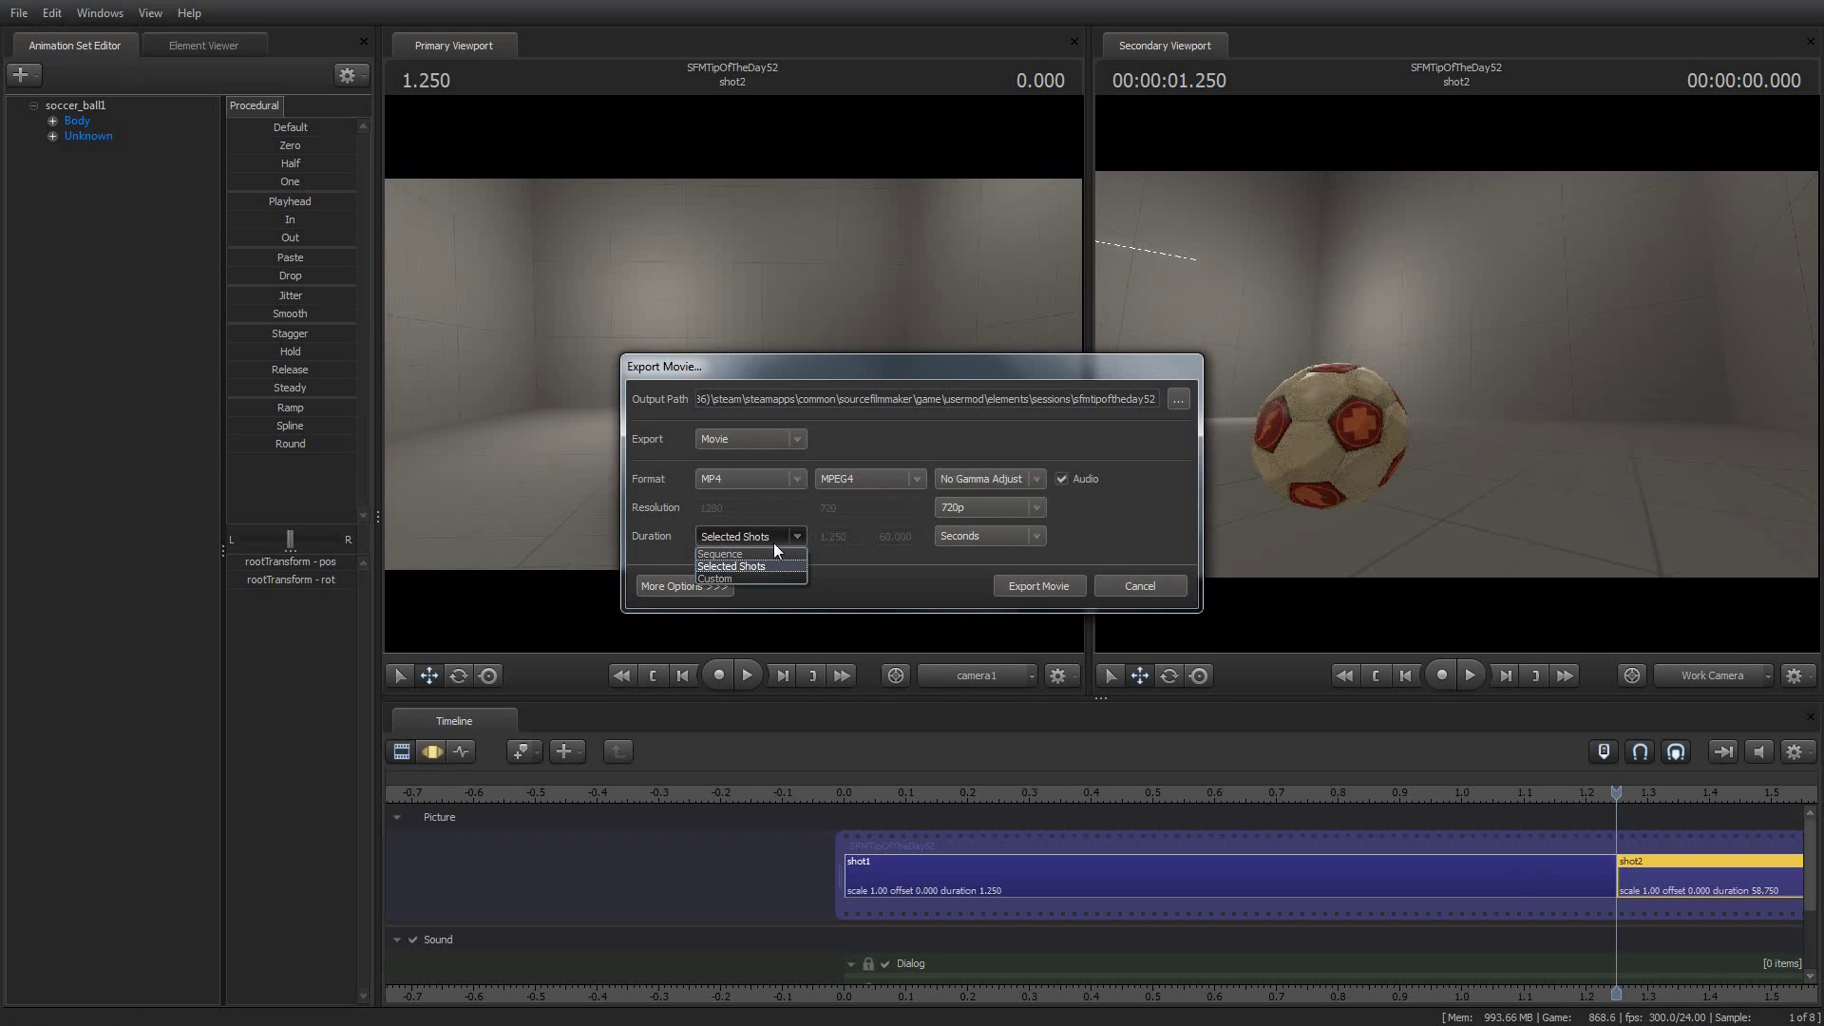
pyautogui.click(773, 534)
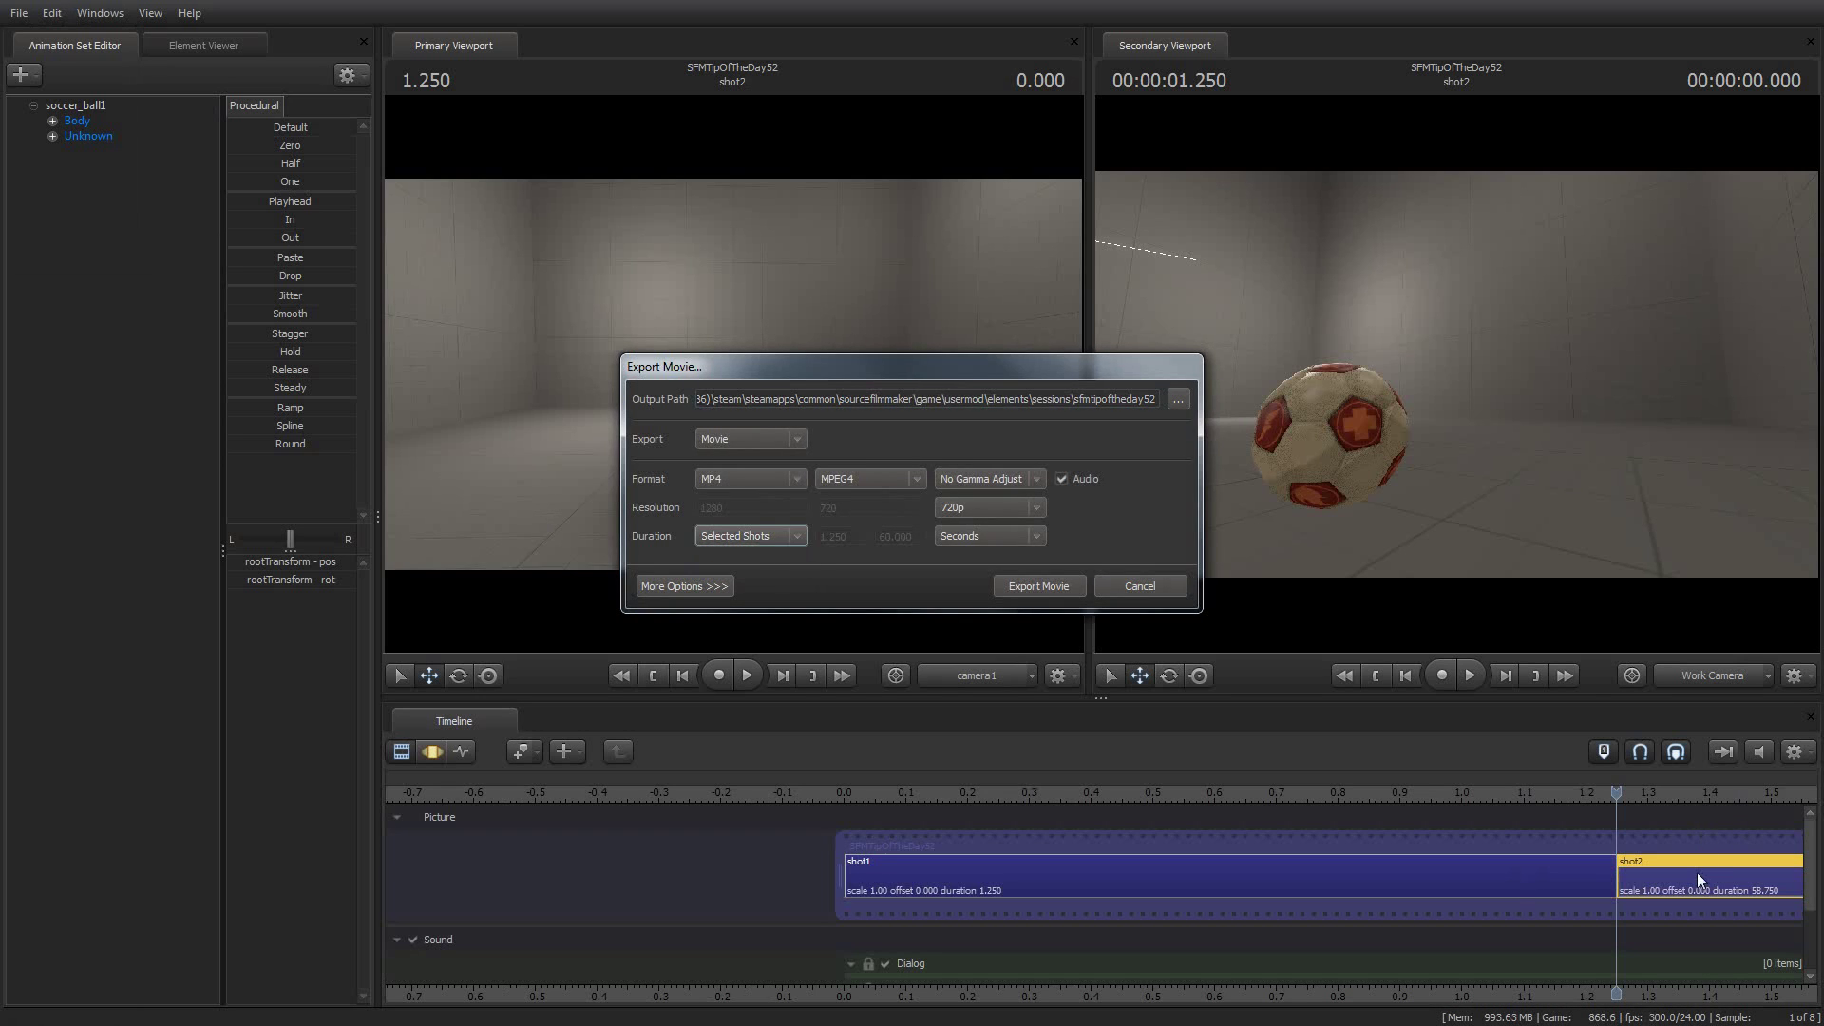
pyautogui.click(781, 538)
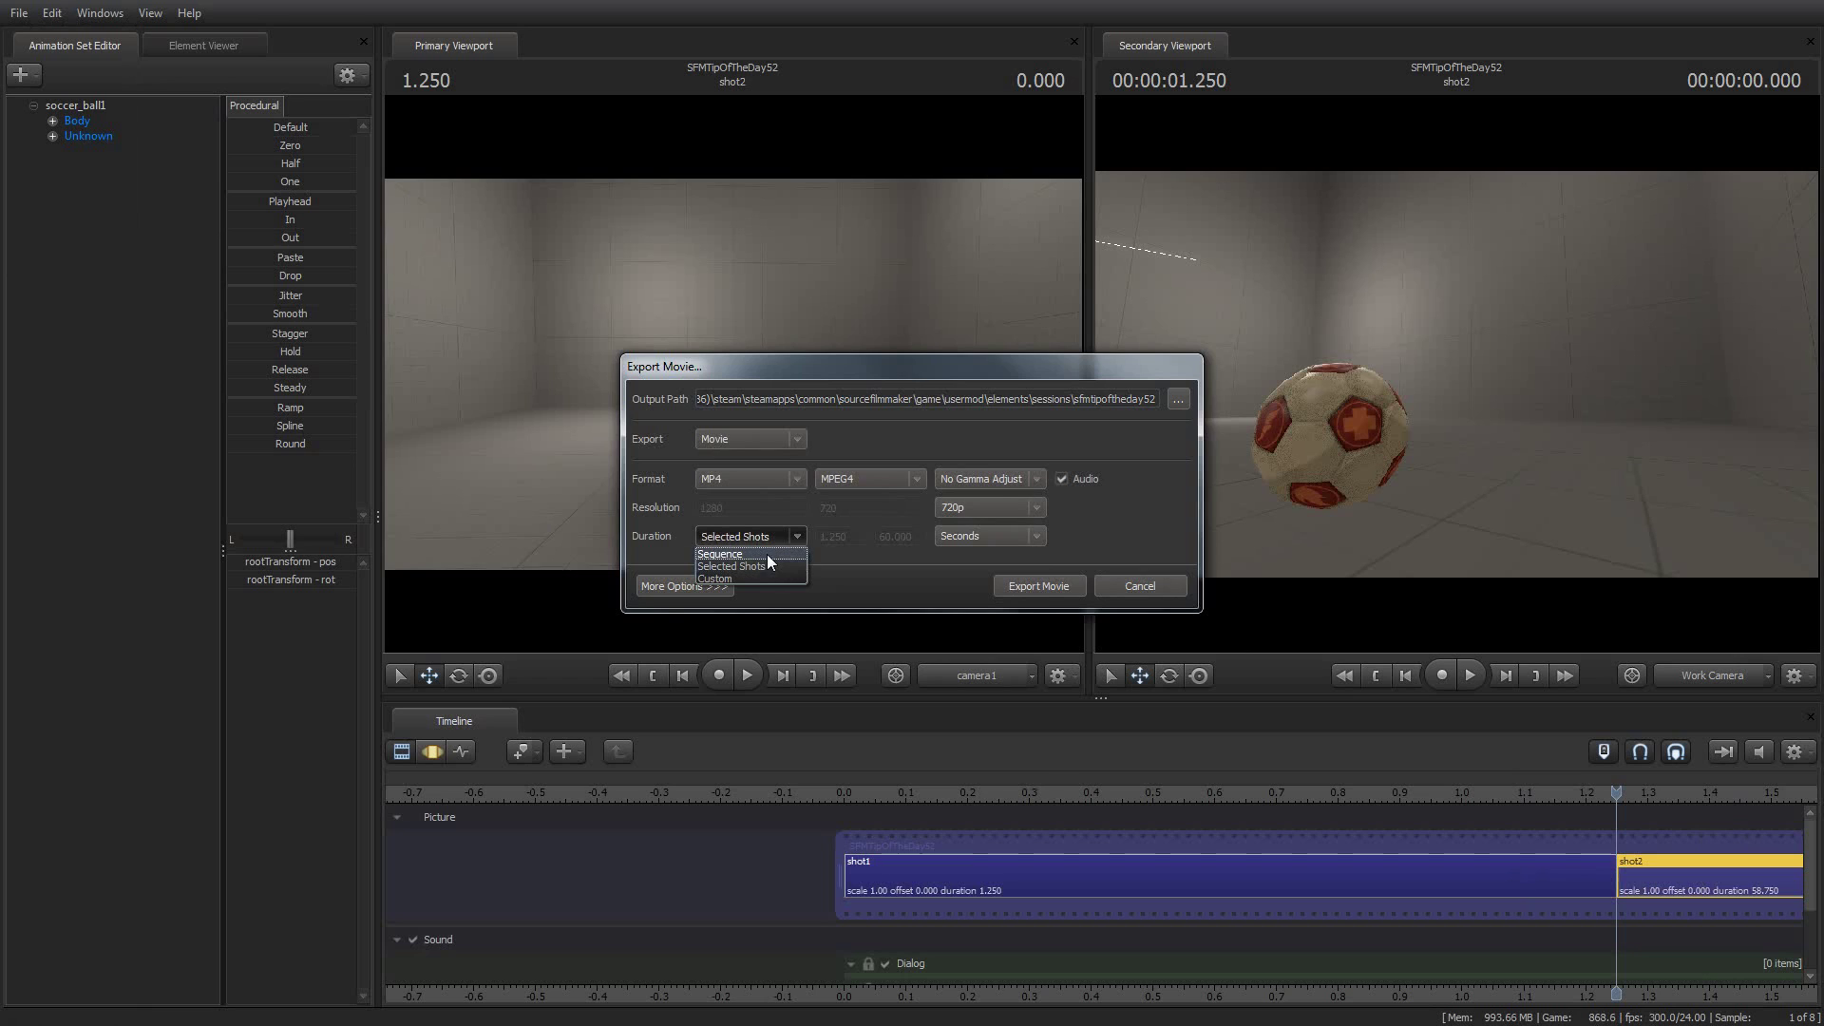
pyautogui.click(768, 553)
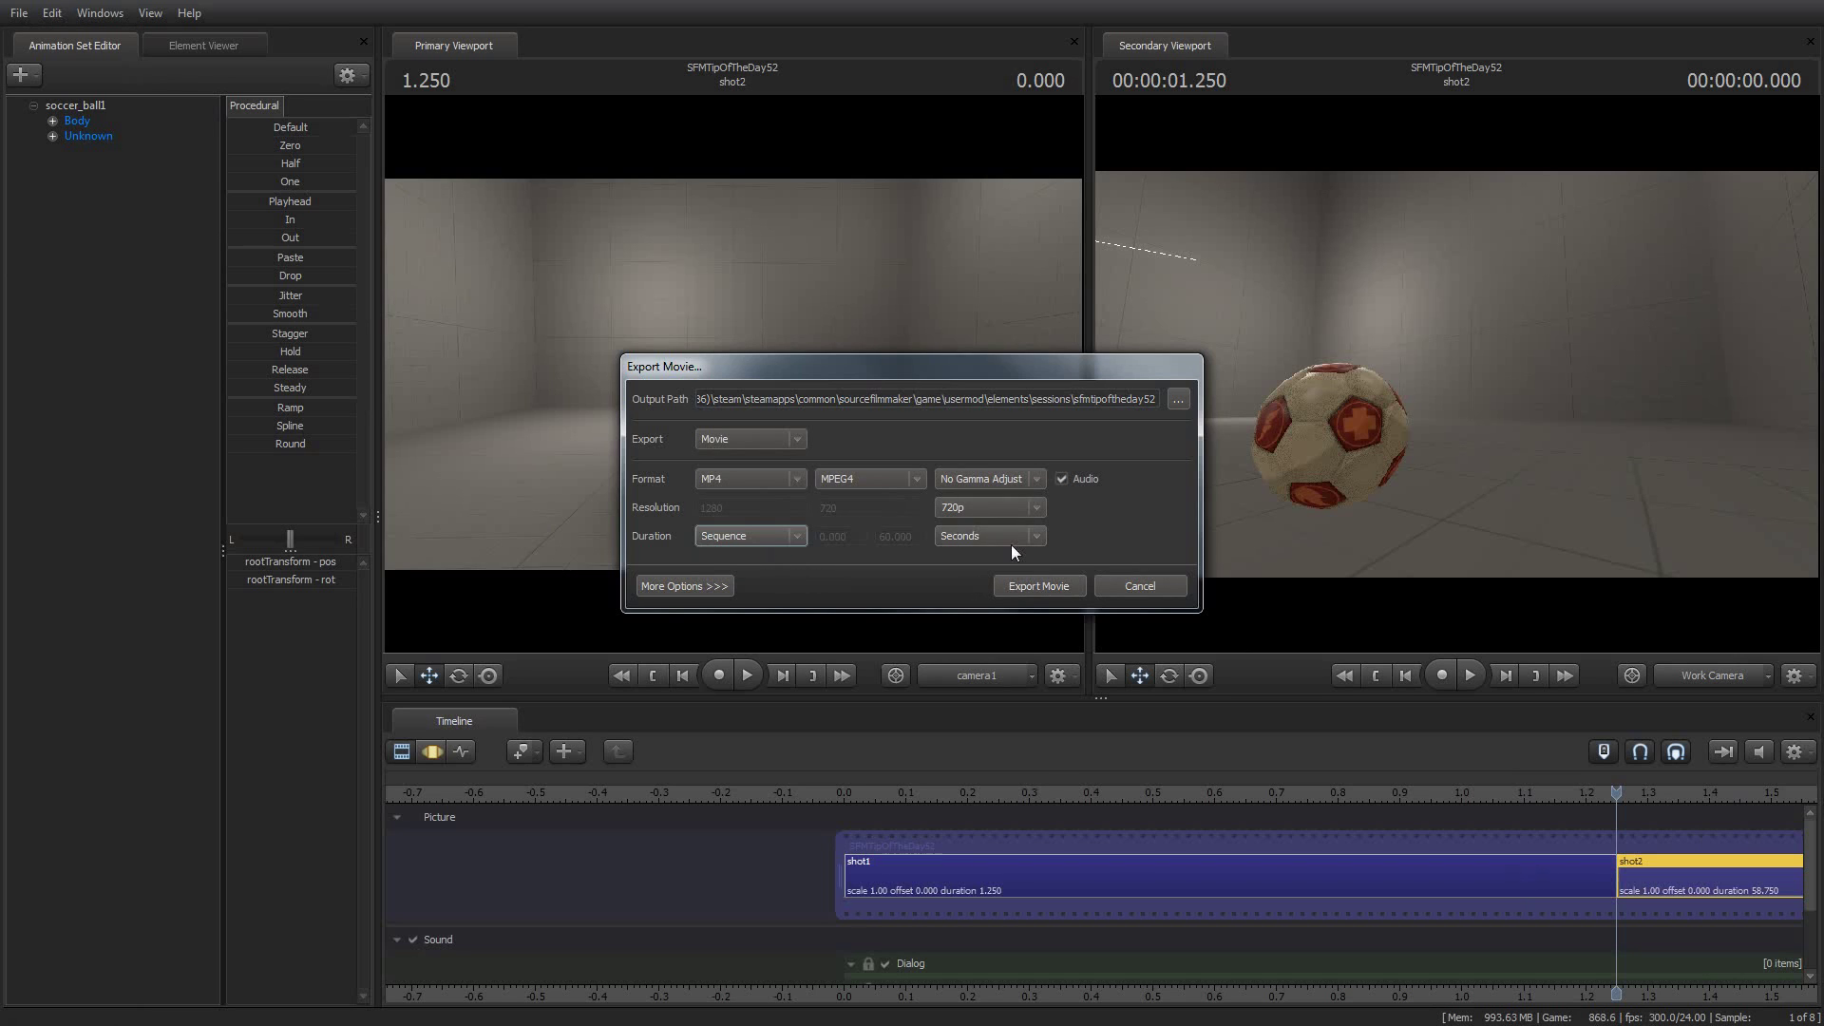
pyautogui.click(742, 537)
pyautogui.click(731, 576)
pyautogui.click(762, 537)
# - Set duration back to Sequence, show More Options, and turn off Progressive Refinement and Ambient Occlusion
pyautogui.click(745, 550)
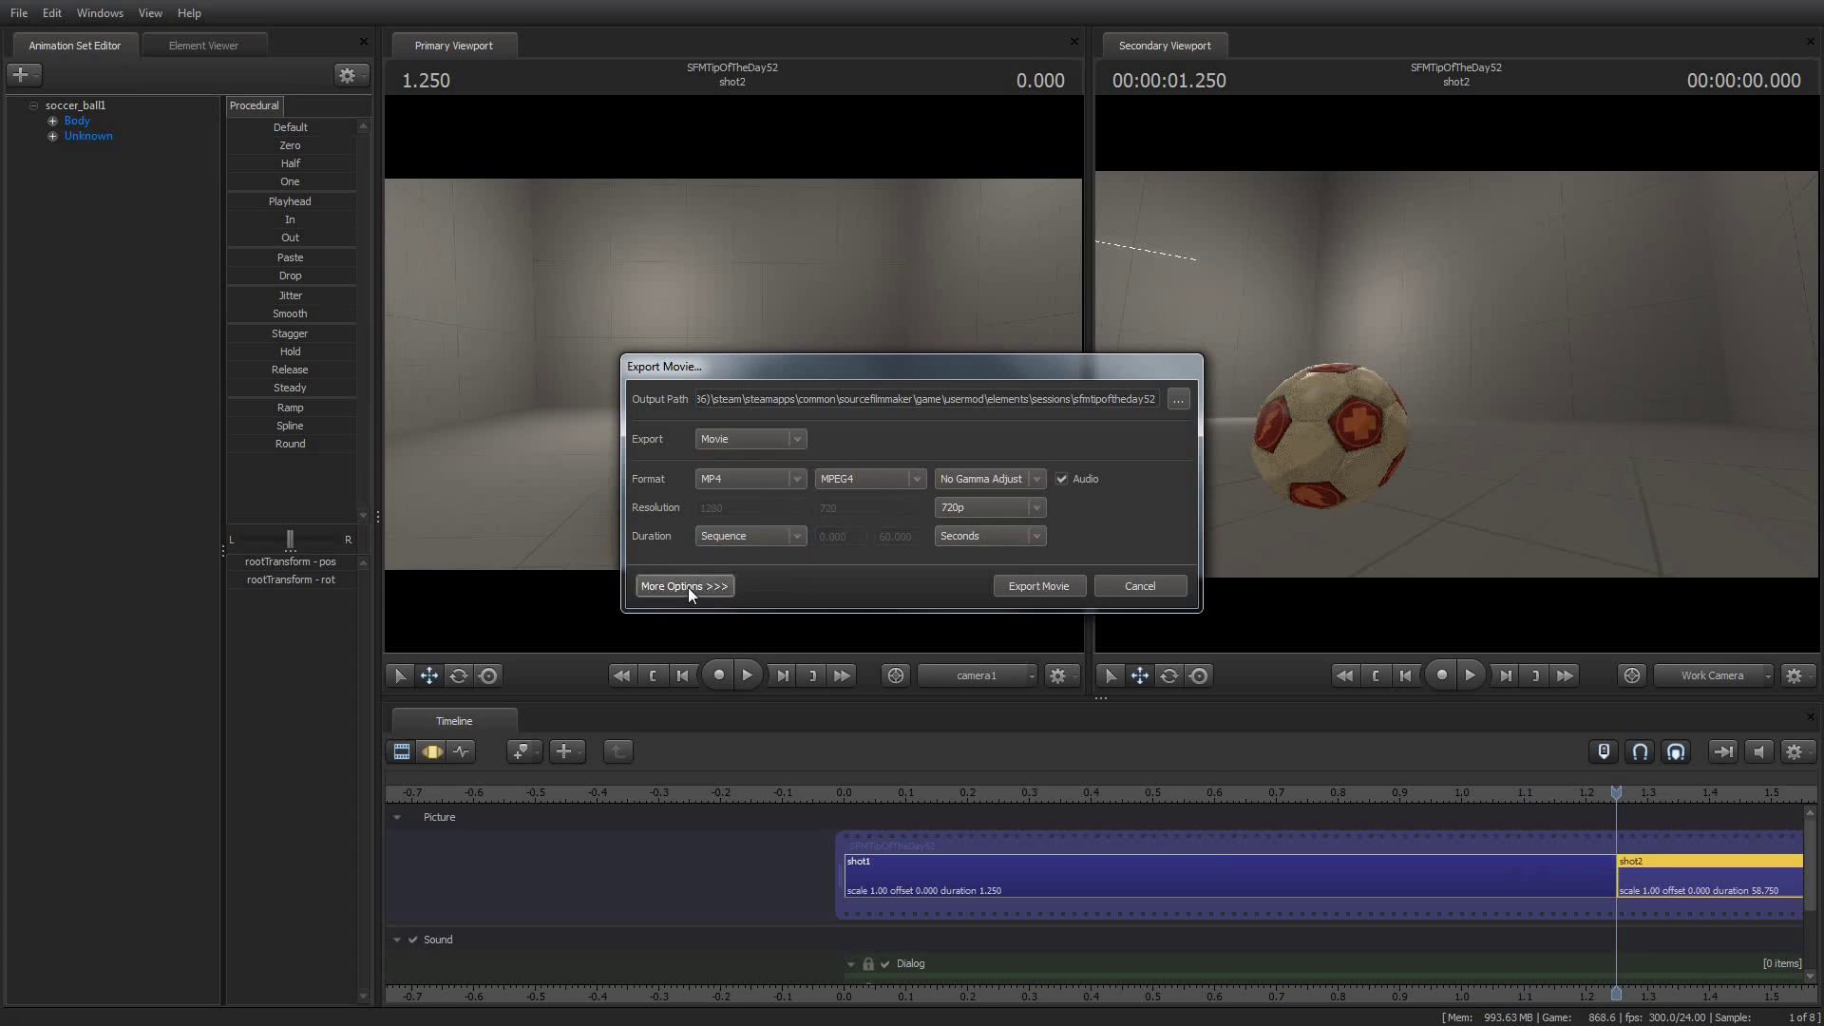
pyautogui.click(688, 586)
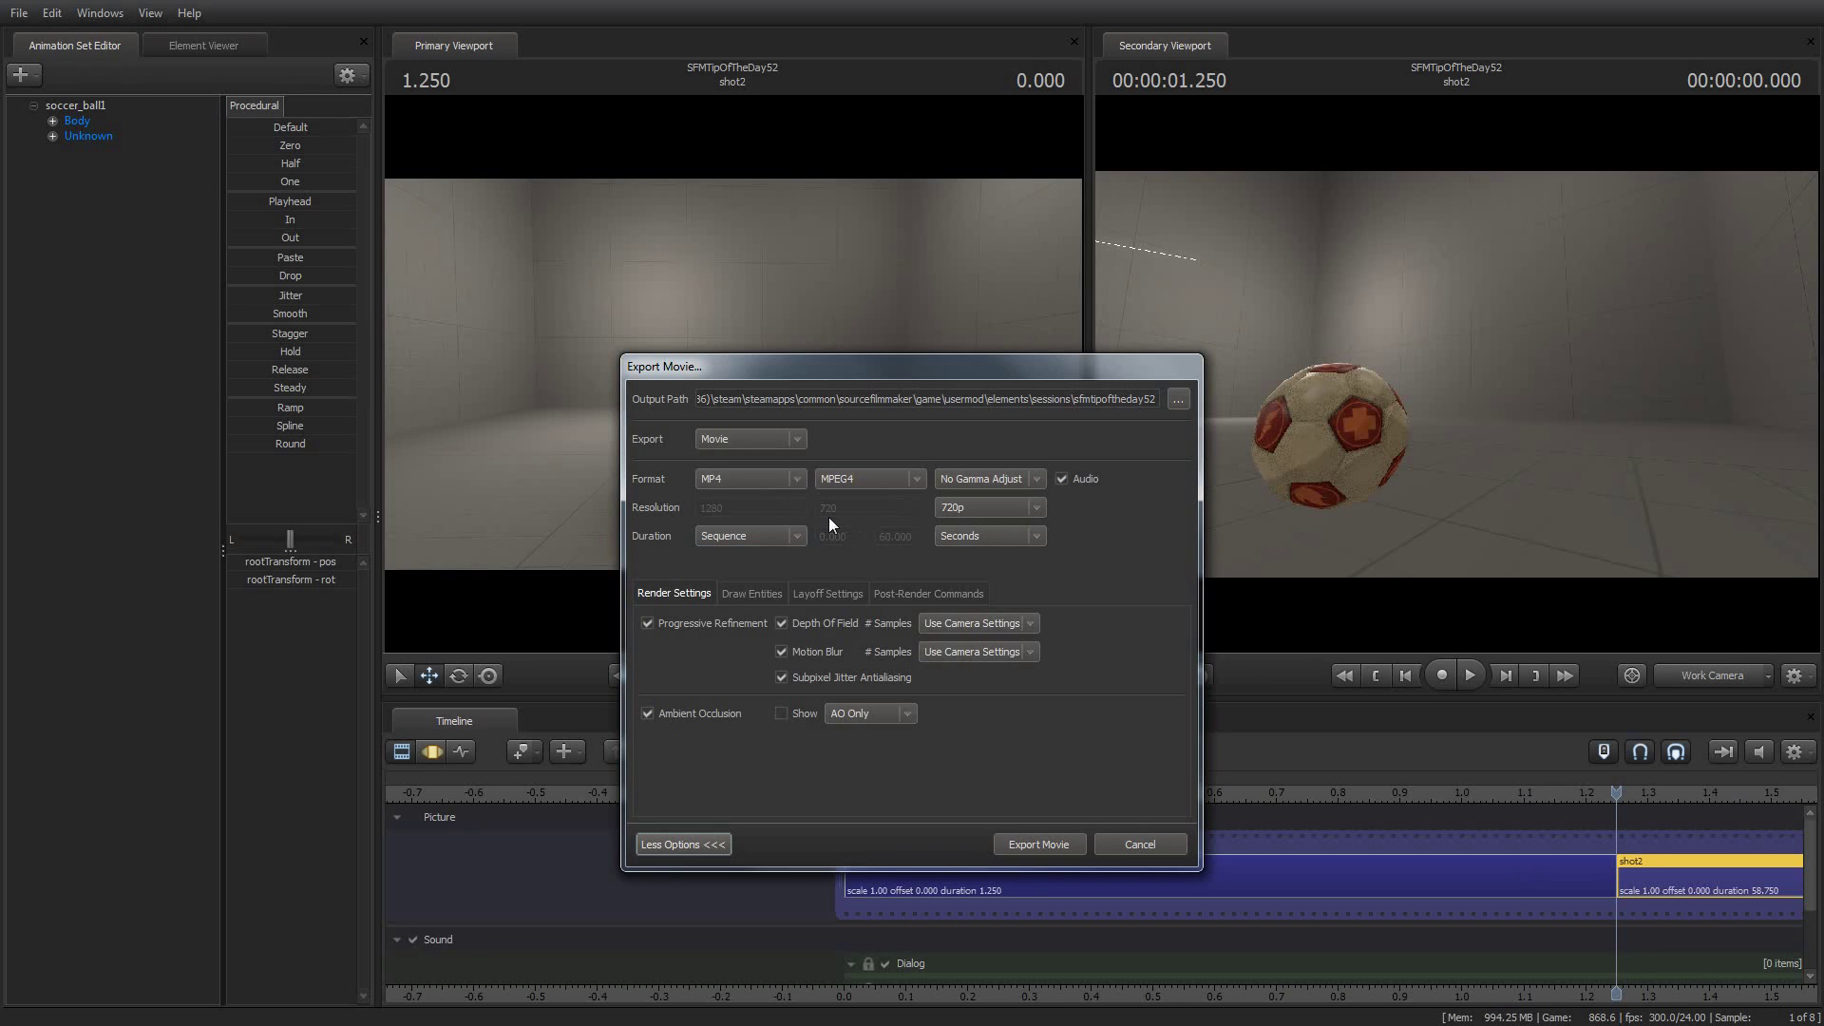
pyautogui.click(648, 623)
pyautogui.click(647, 714)
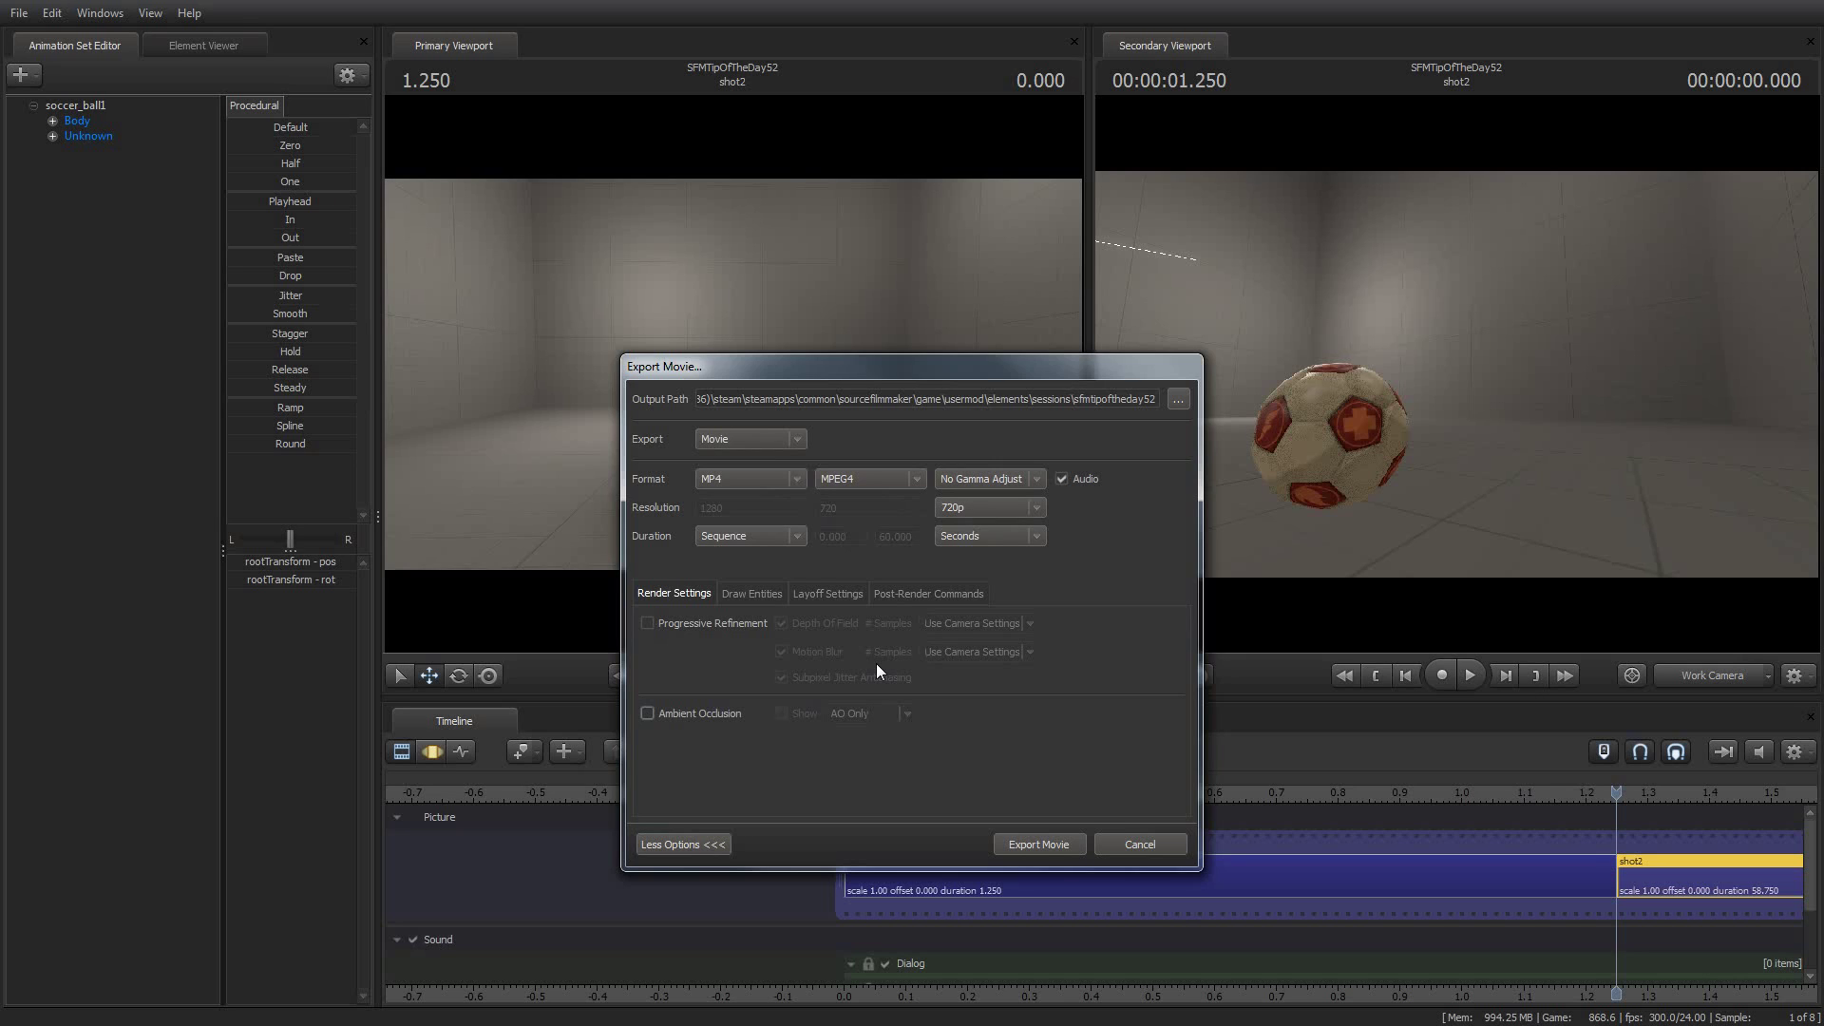
# - Re-enable Progressive Refinement and Ambient Occlusion, leaving Depth Of Field samples at Use Camera Settings
pyautogui.click(647, 623)
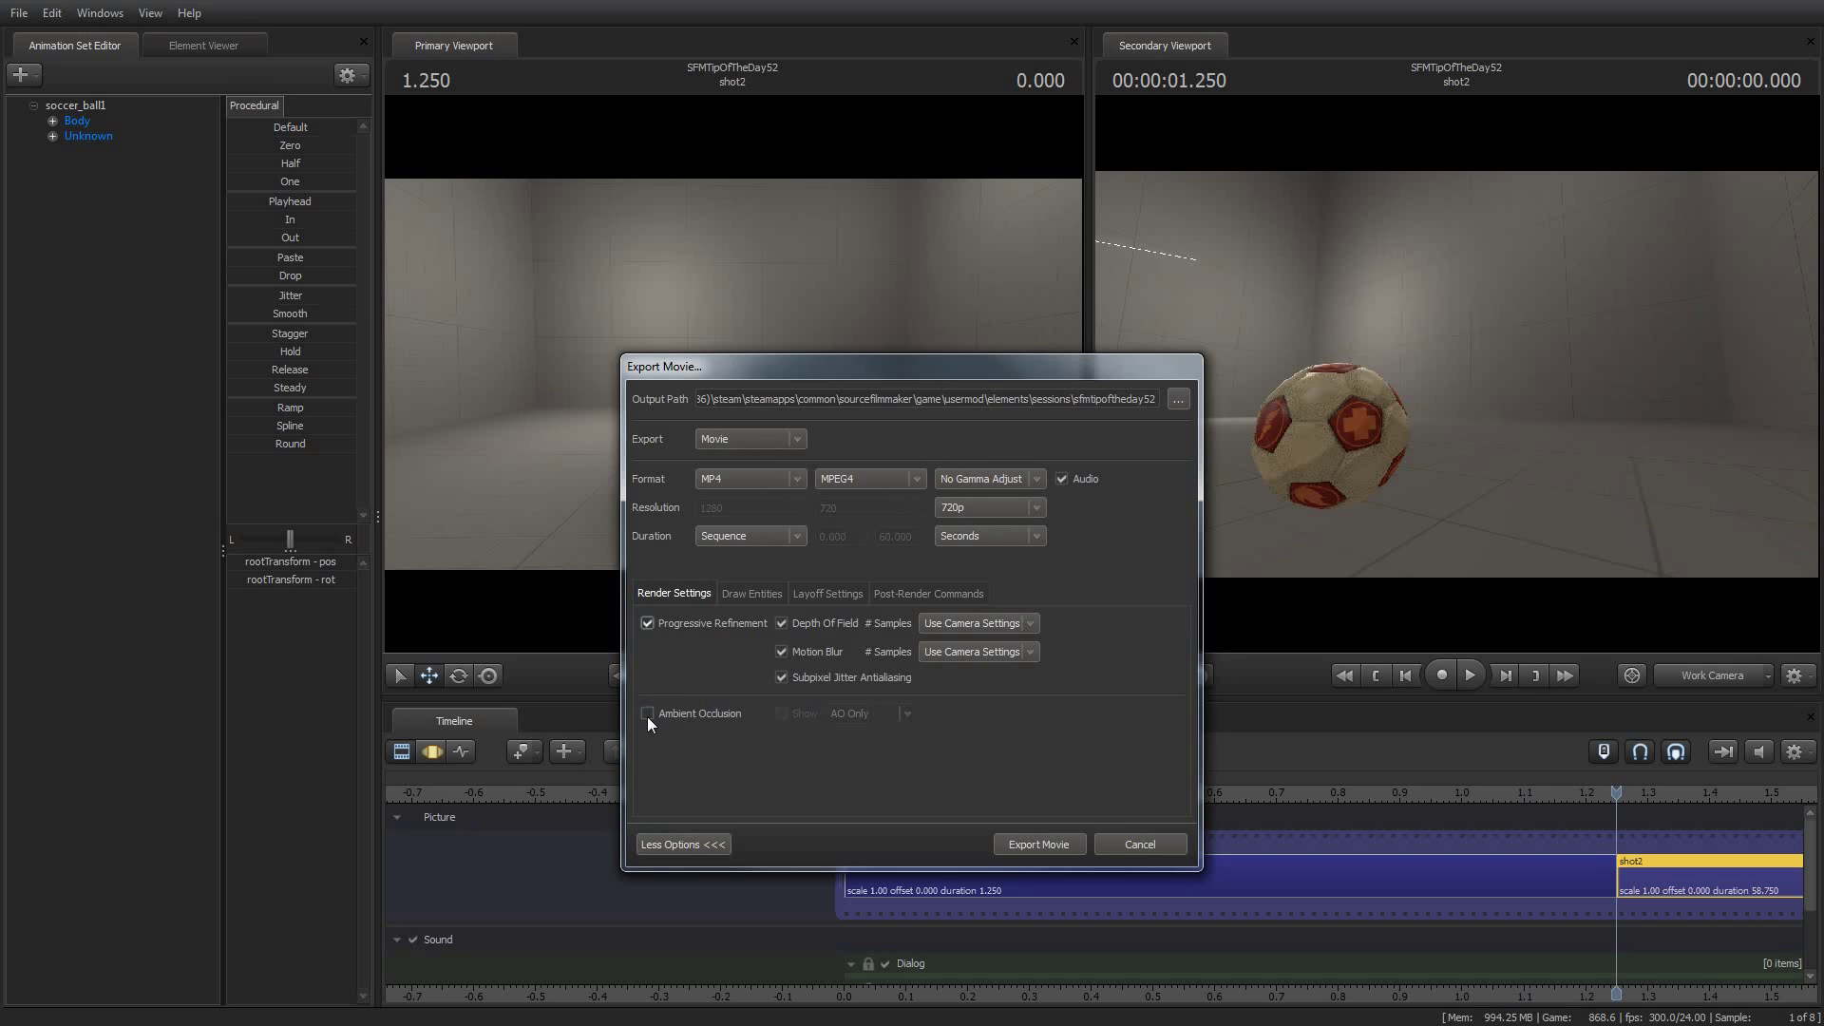
pyautogui.click(647, 716)
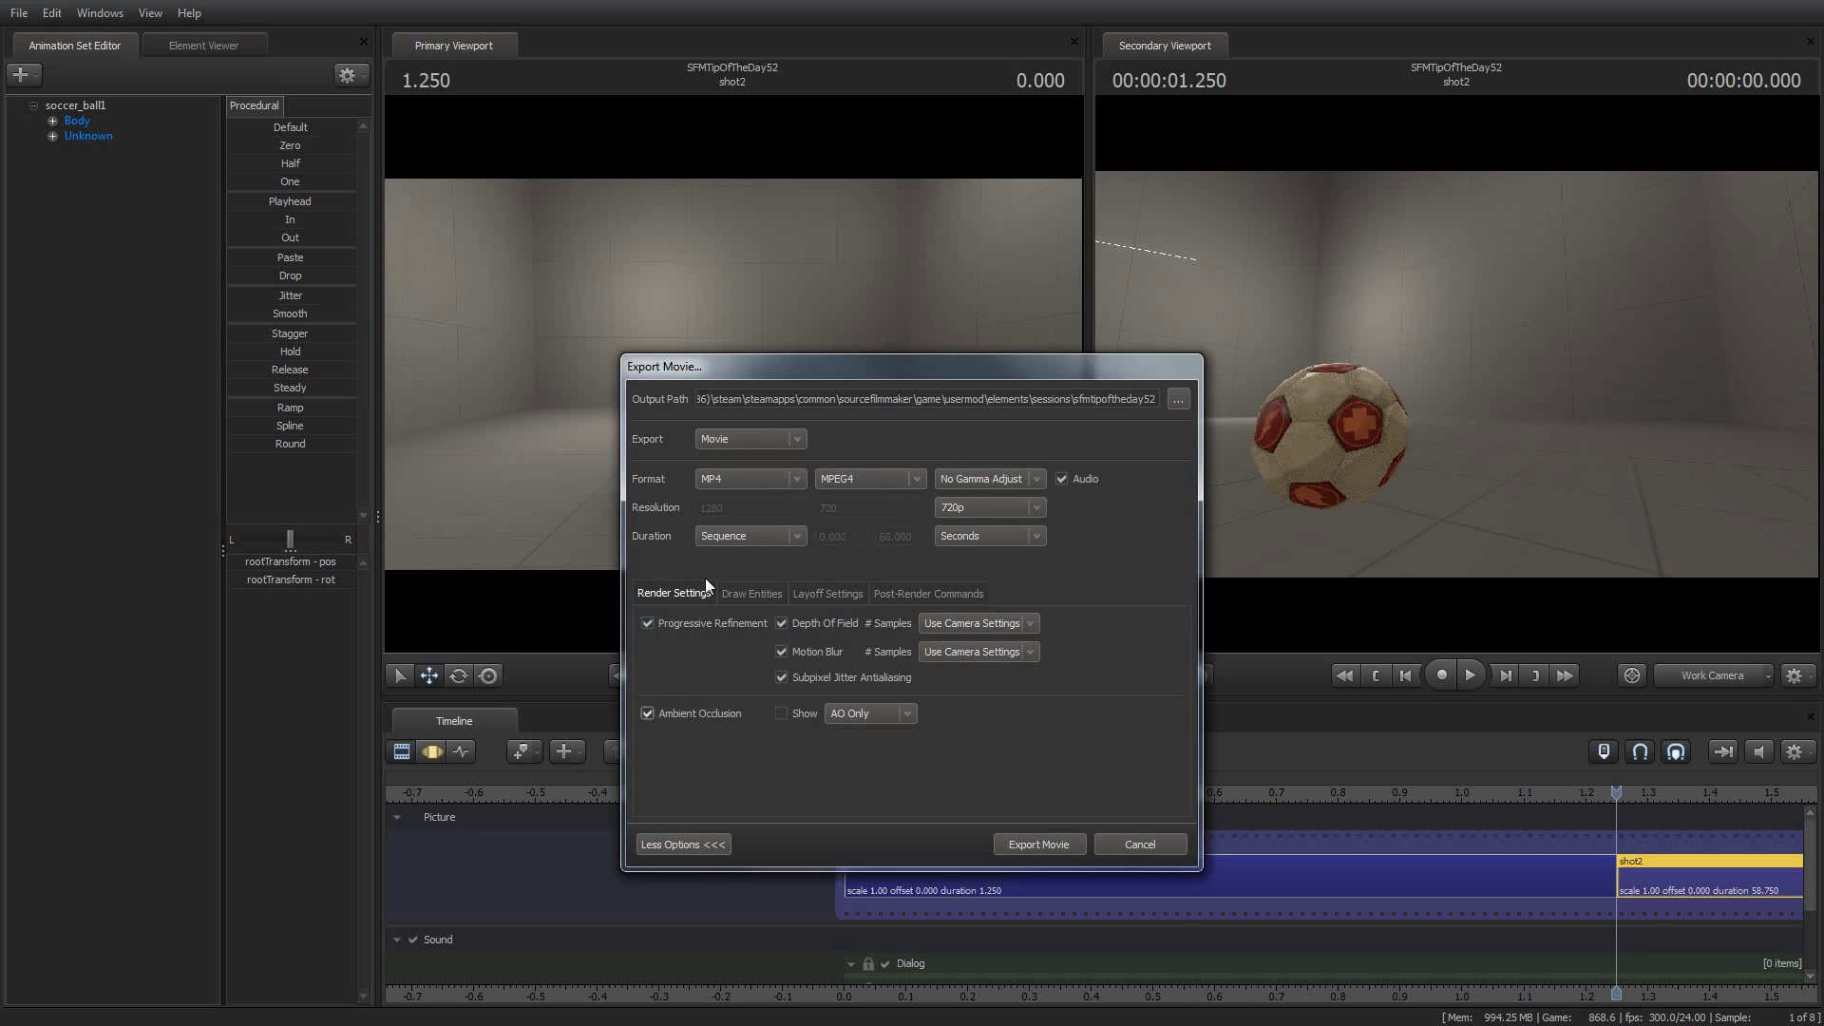
pyautogui.click(1032, 624)
pyautogui.click(1011, 624)
pyautogui.click(1017, 627)
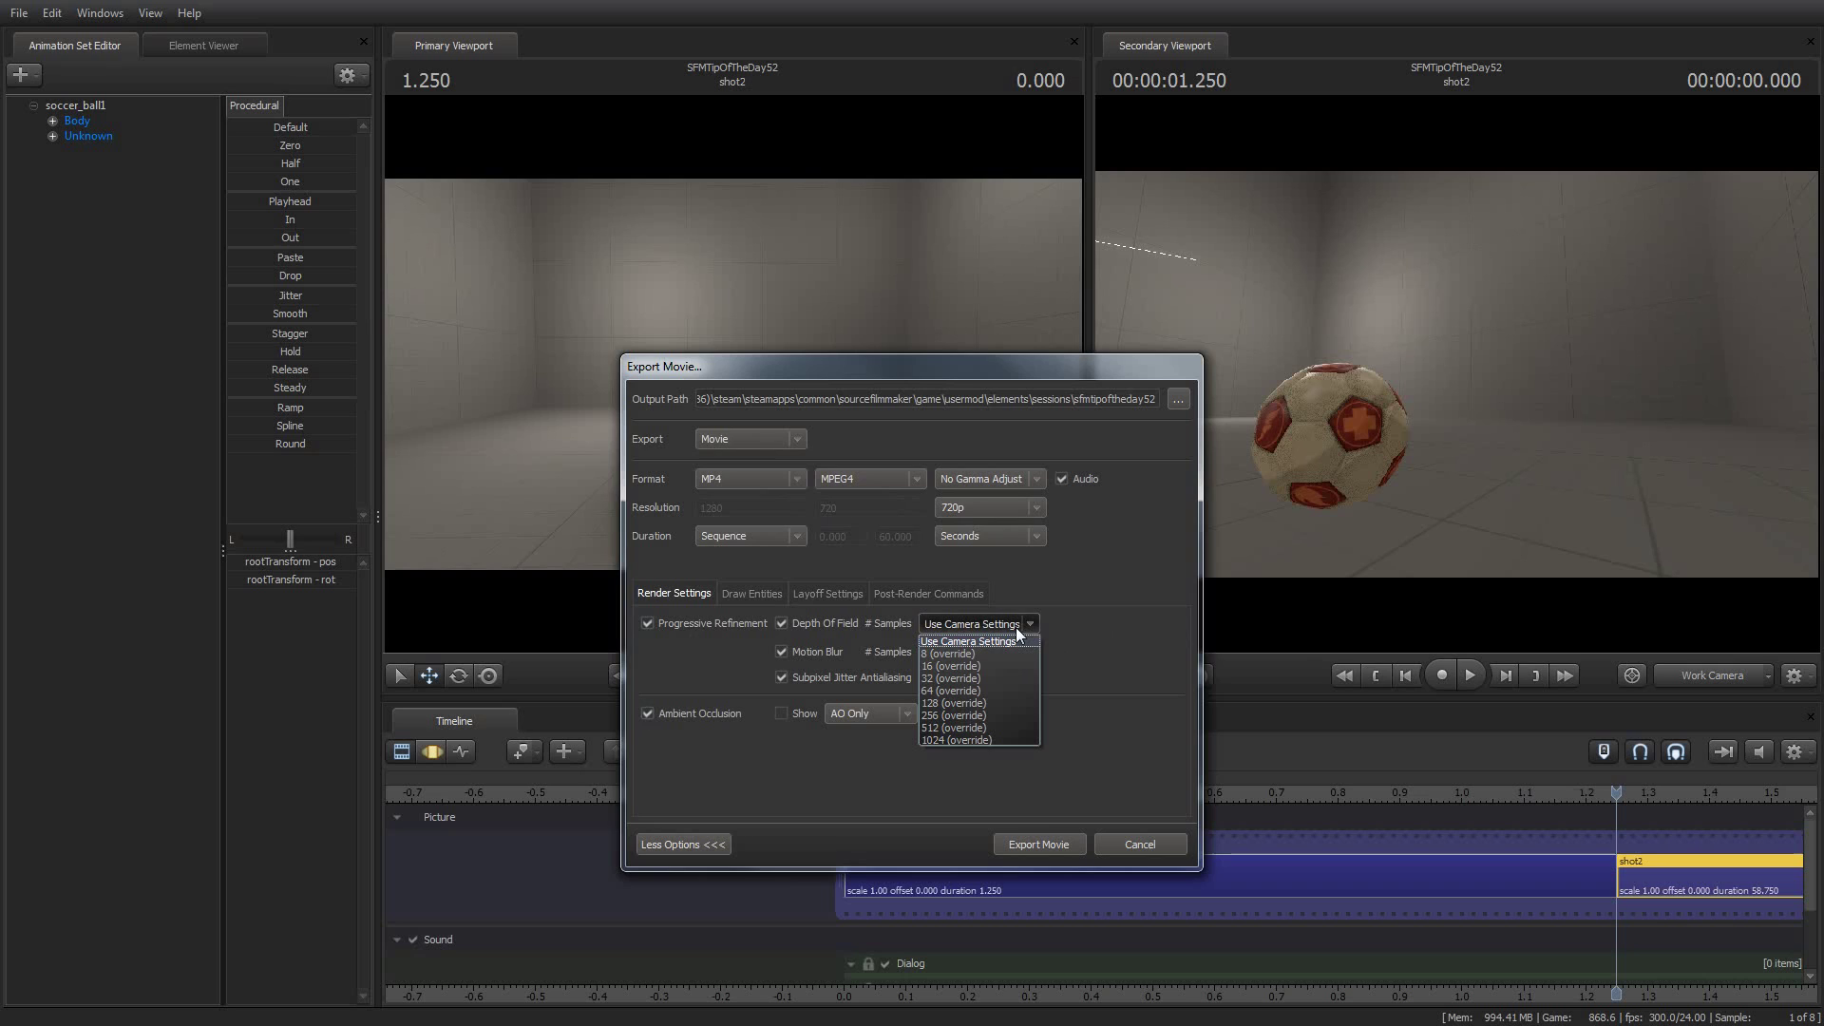
pyautogui.click(1016, 627)
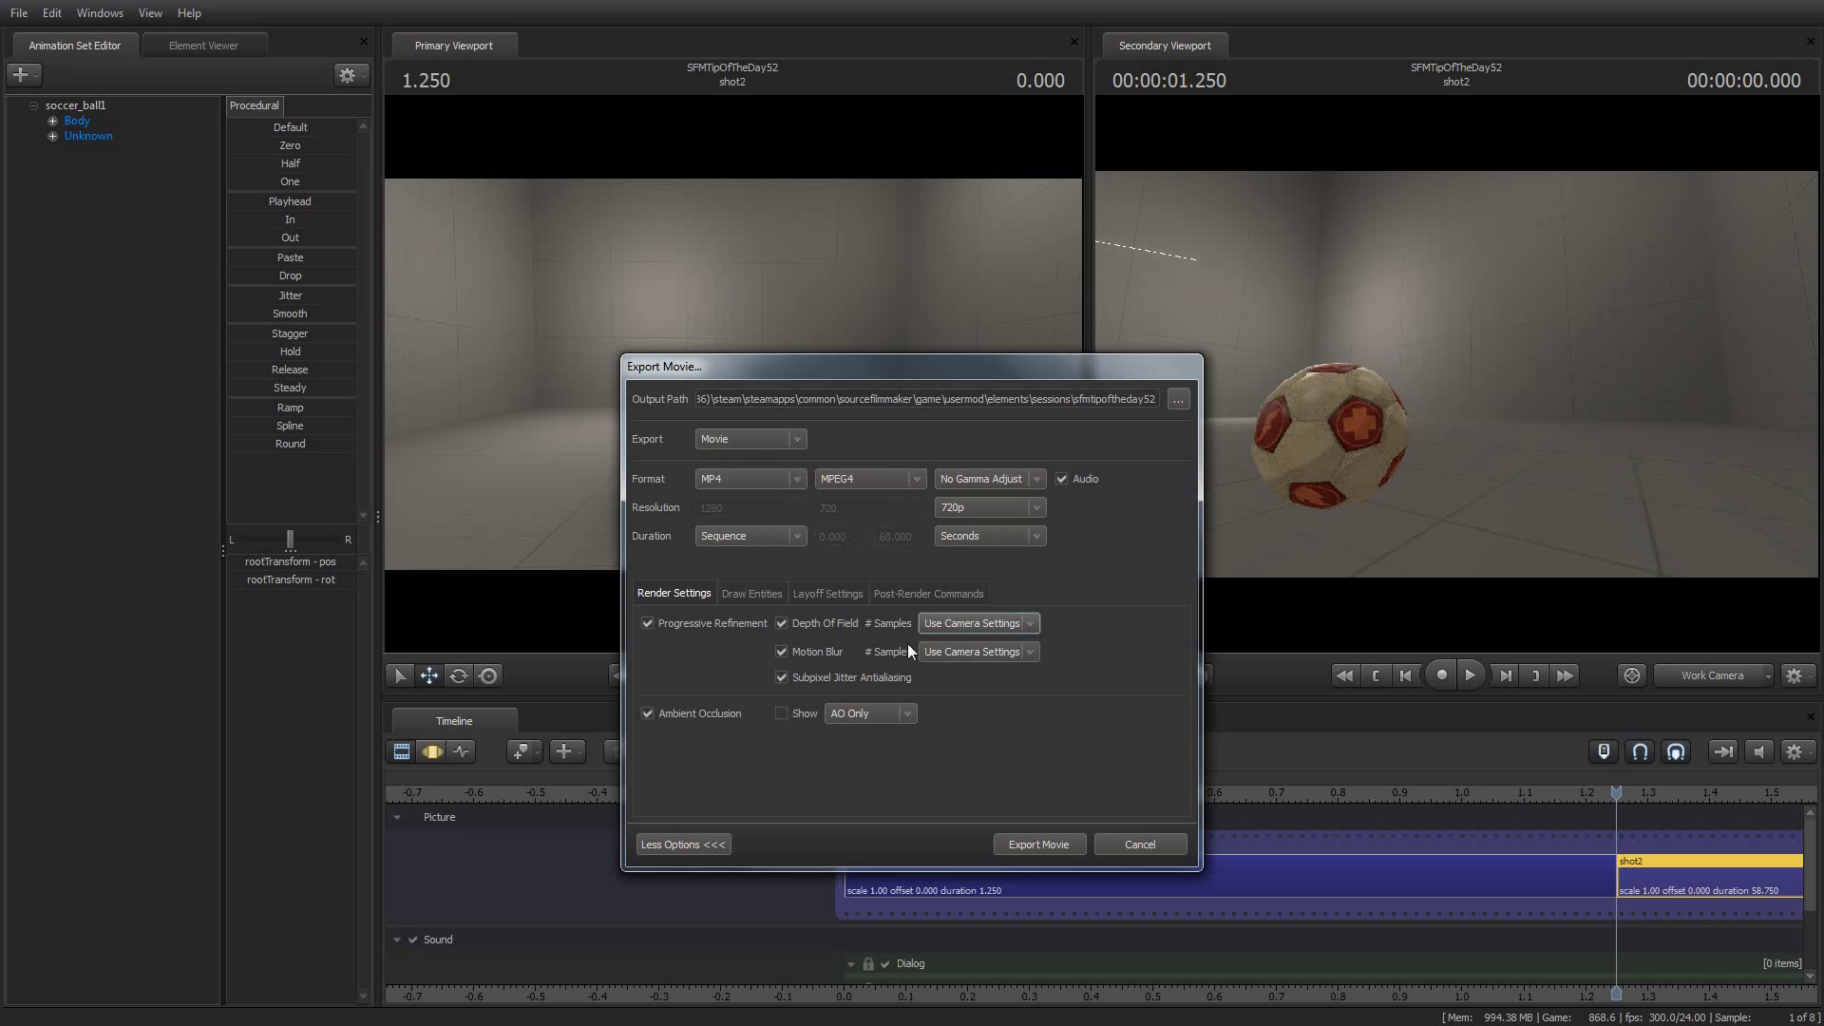
pyautogui.click(995, 625)
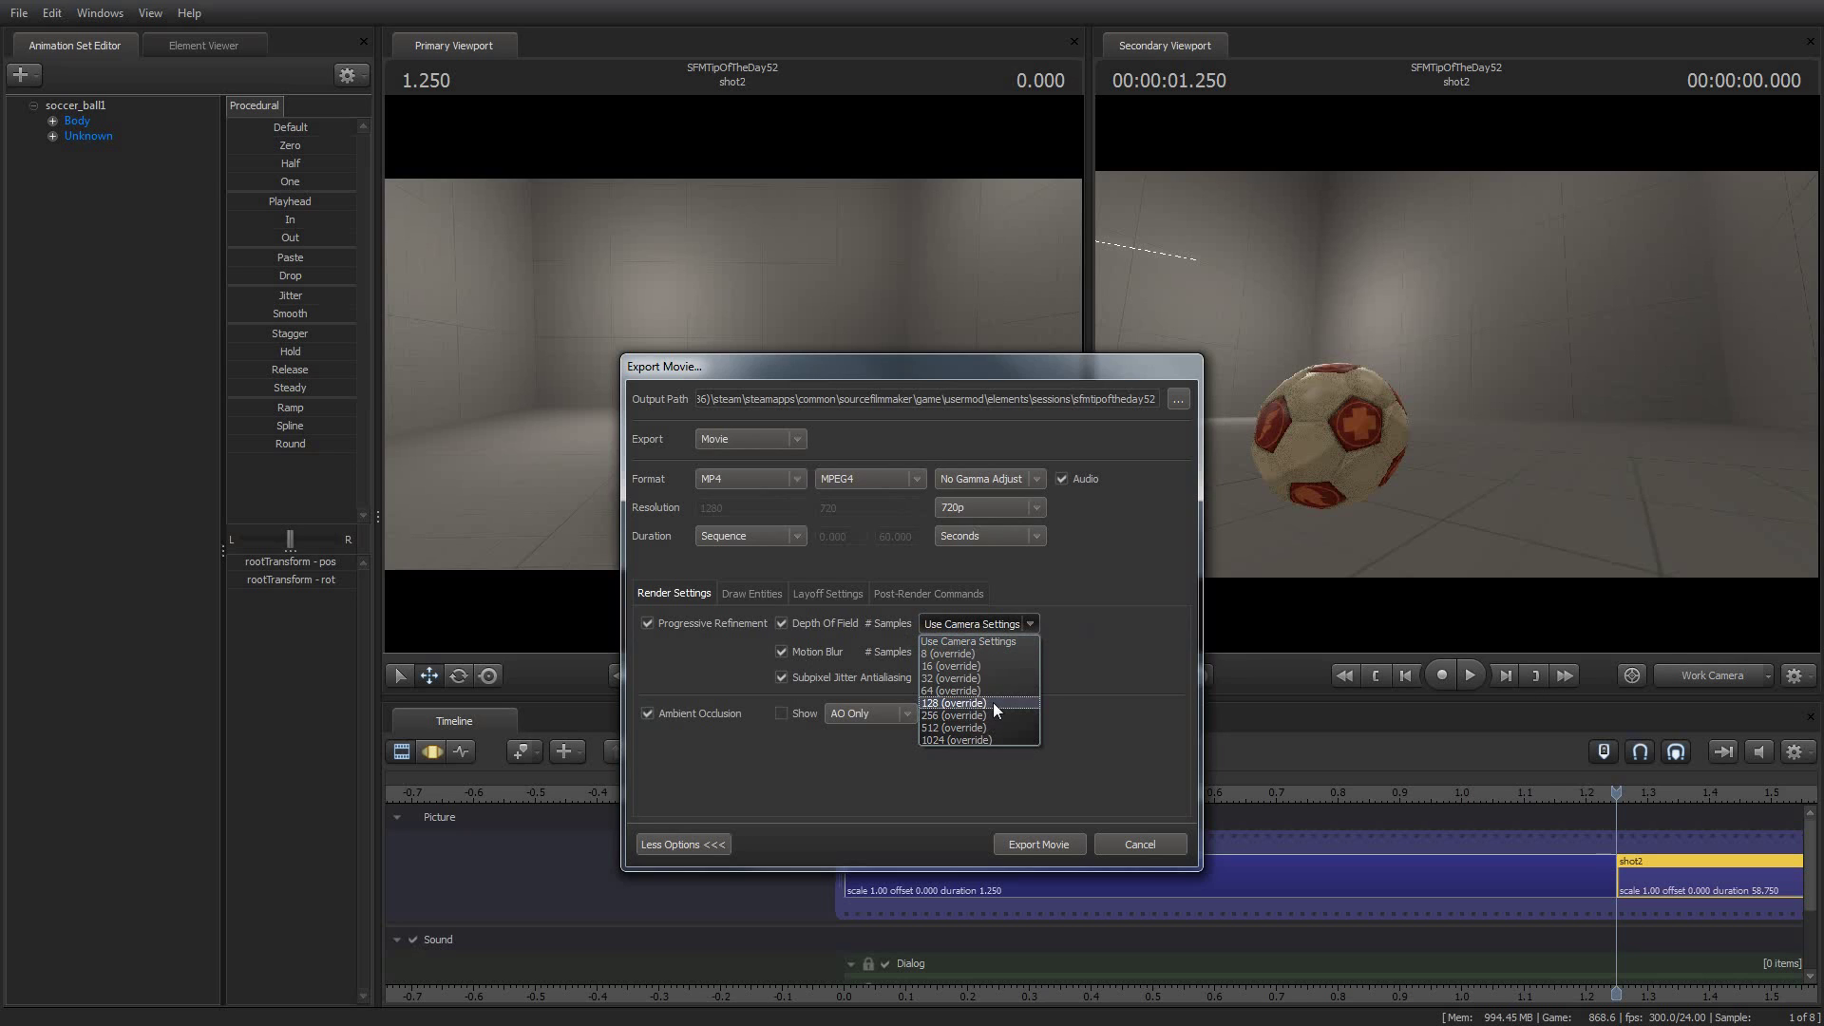
pyautogui.click(1024, 642)
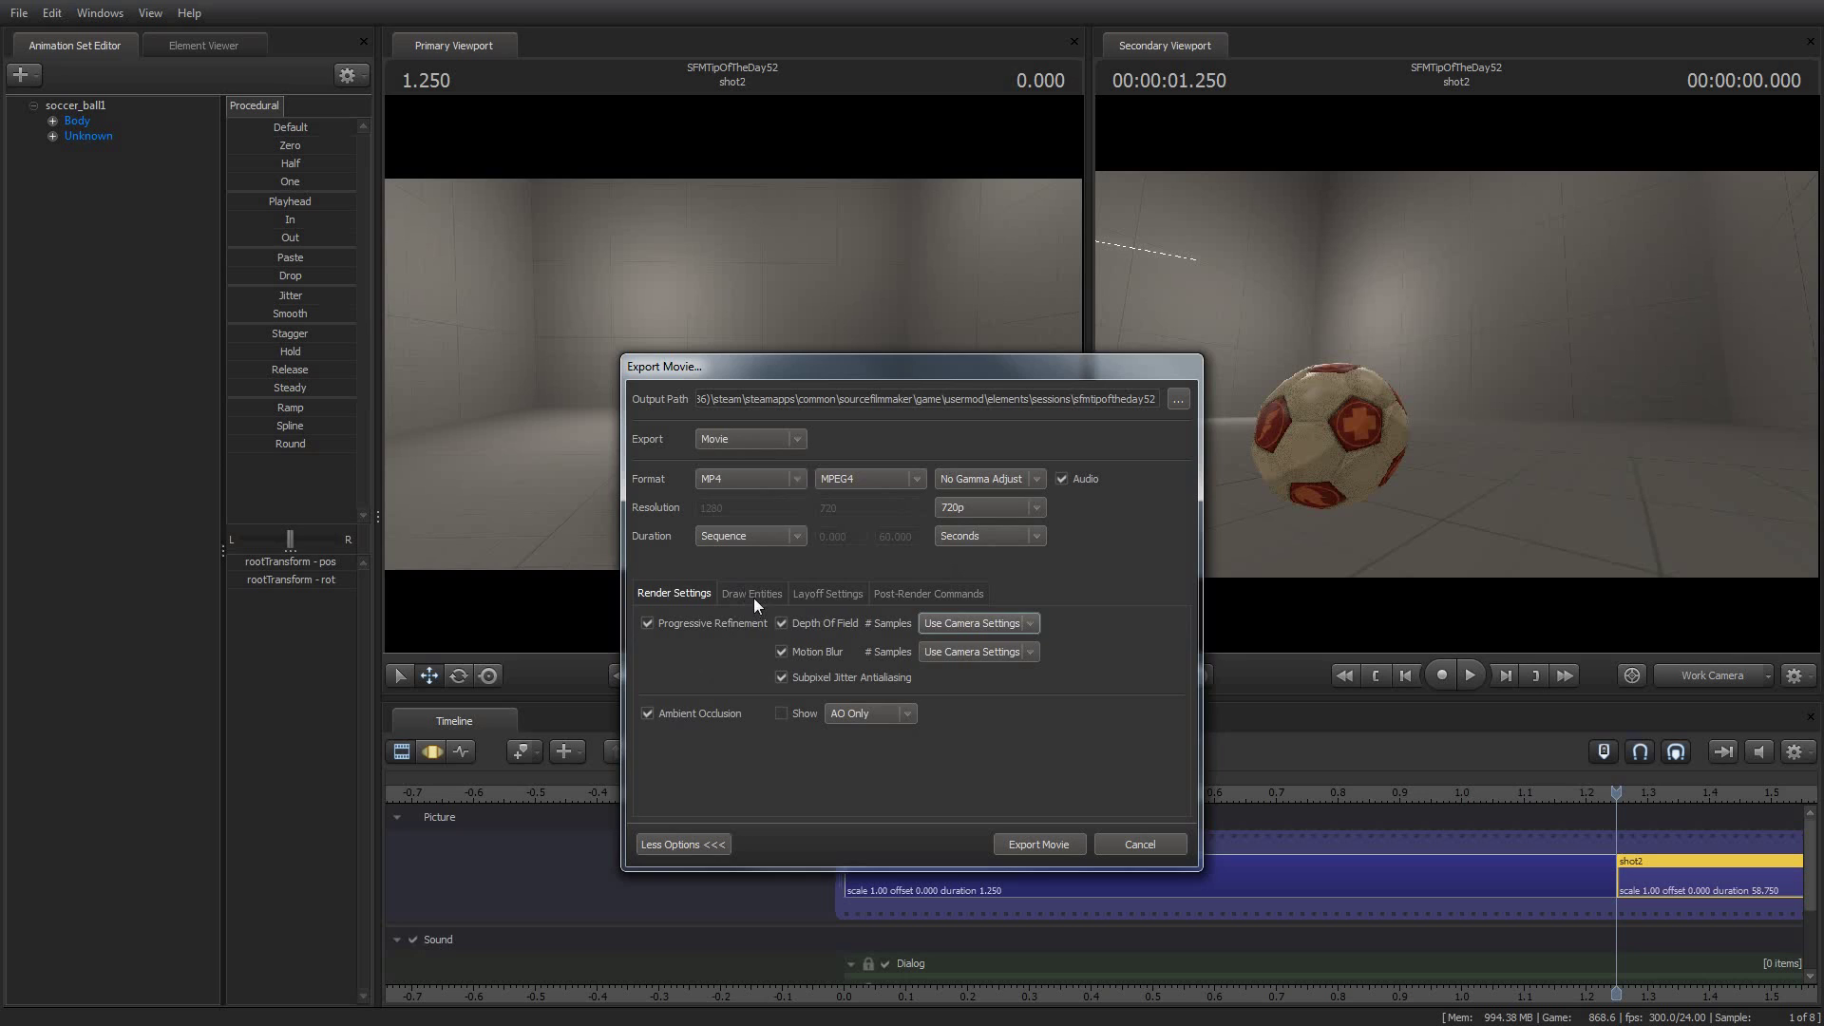
# - Switch to the Draw Entities tab showing world props, brush models, ropes, beams and recorded elements
pyautogui.click(771, 595)
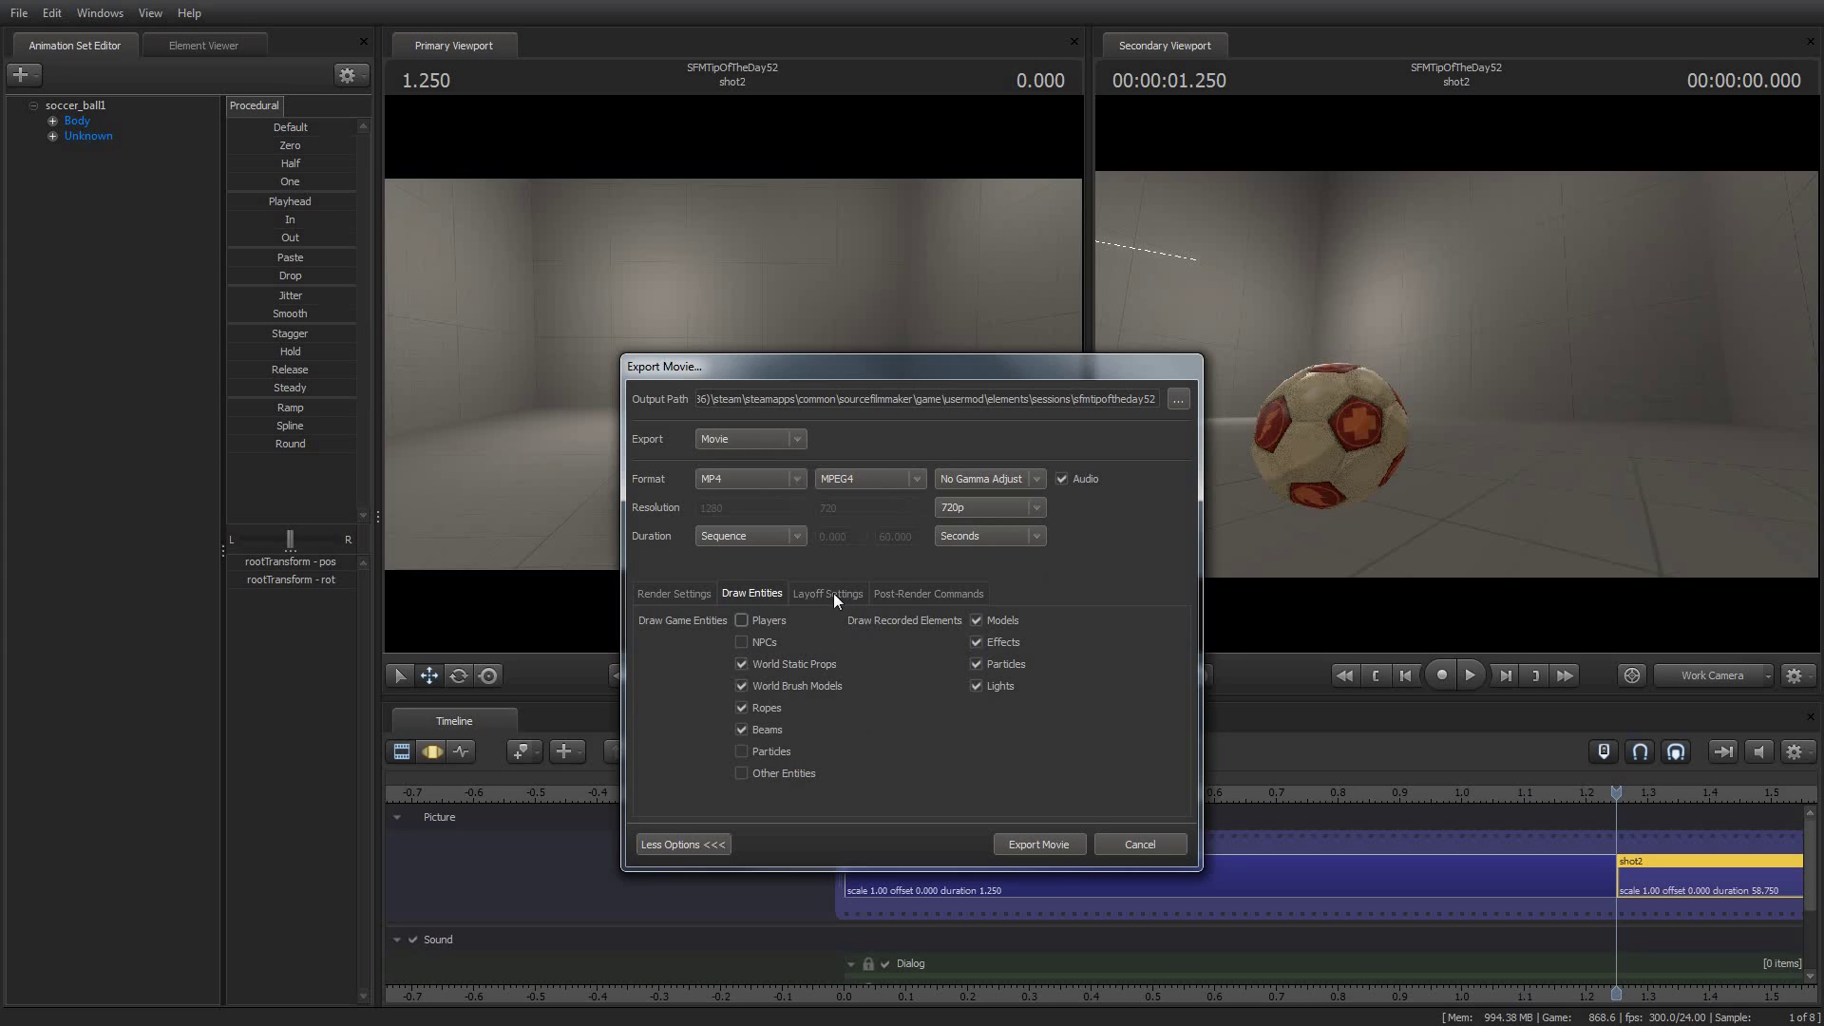
# - Switch to the Layoff Settings tab with shot ID overlay, decal clearing, frame-rate and stereoscopic options
pyautogui.click(834, 592)
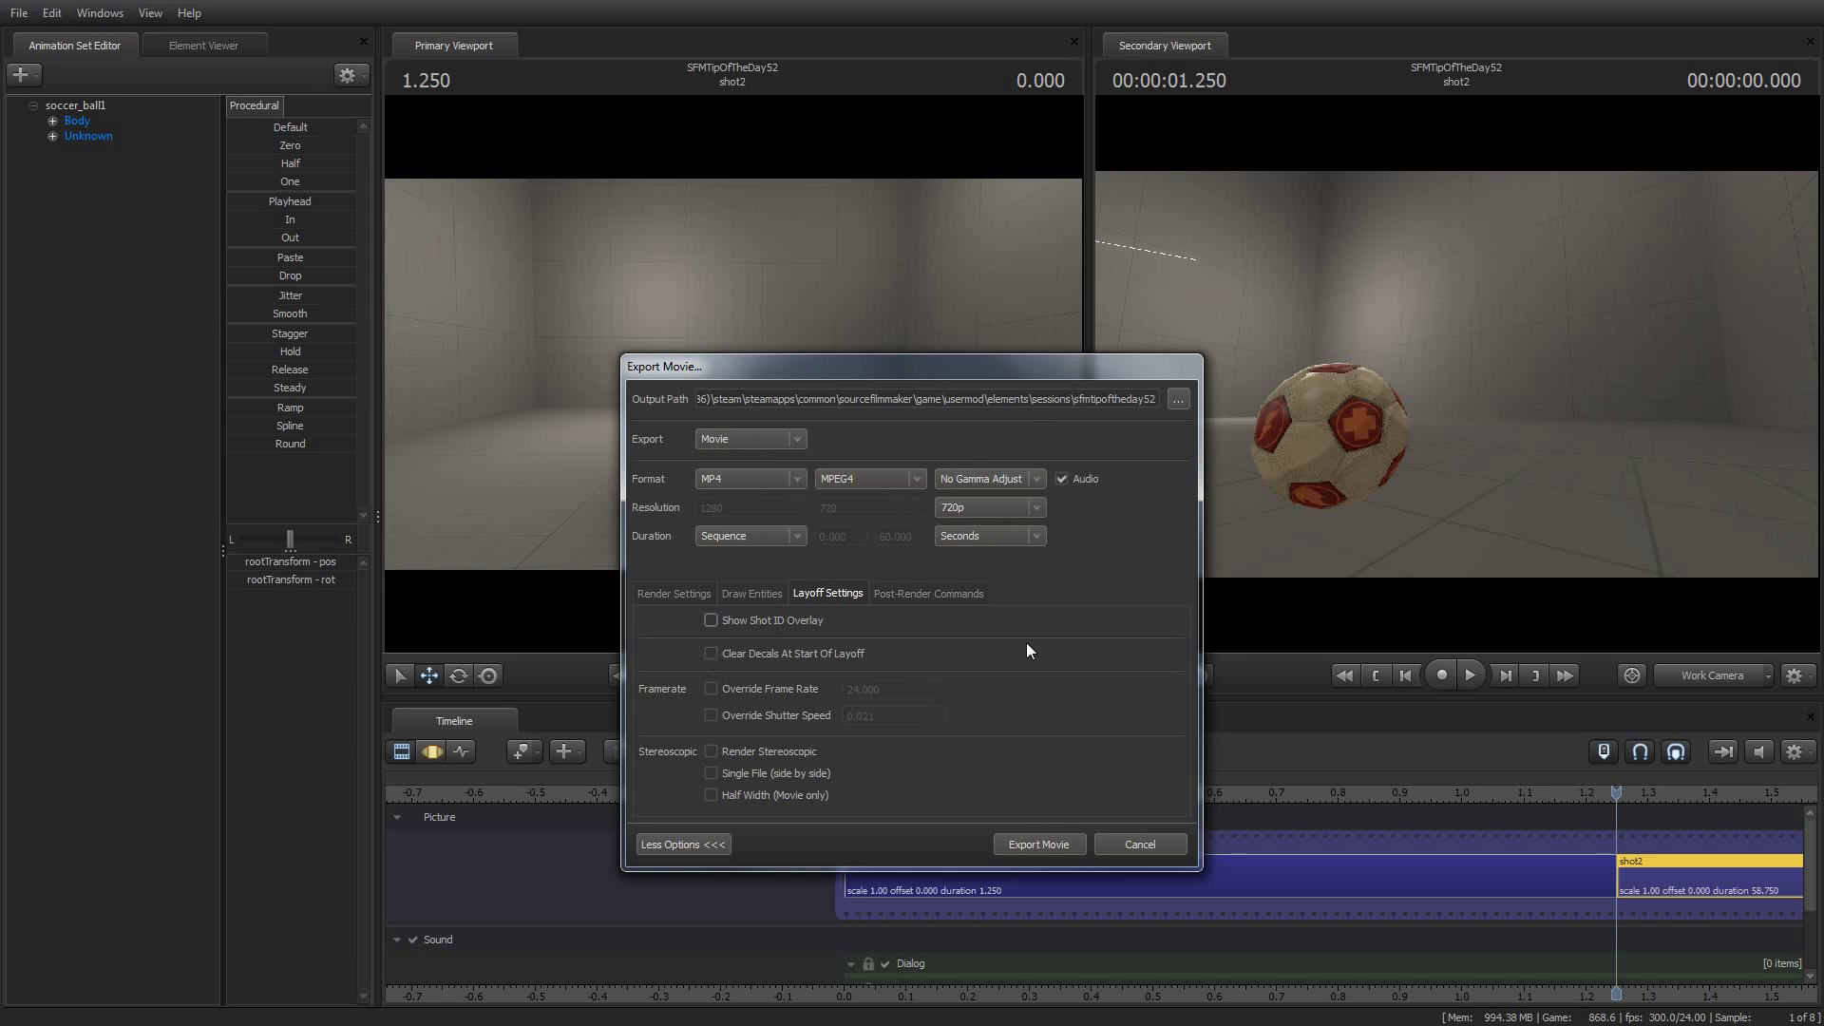
# - Check Override Frame Rate, using a rate of 24.000
pyautogui.click(711, 689)
# - Review the Post-Render Commands options, glancing back briefly at Render Settings
pyautogui.click(928, 595)
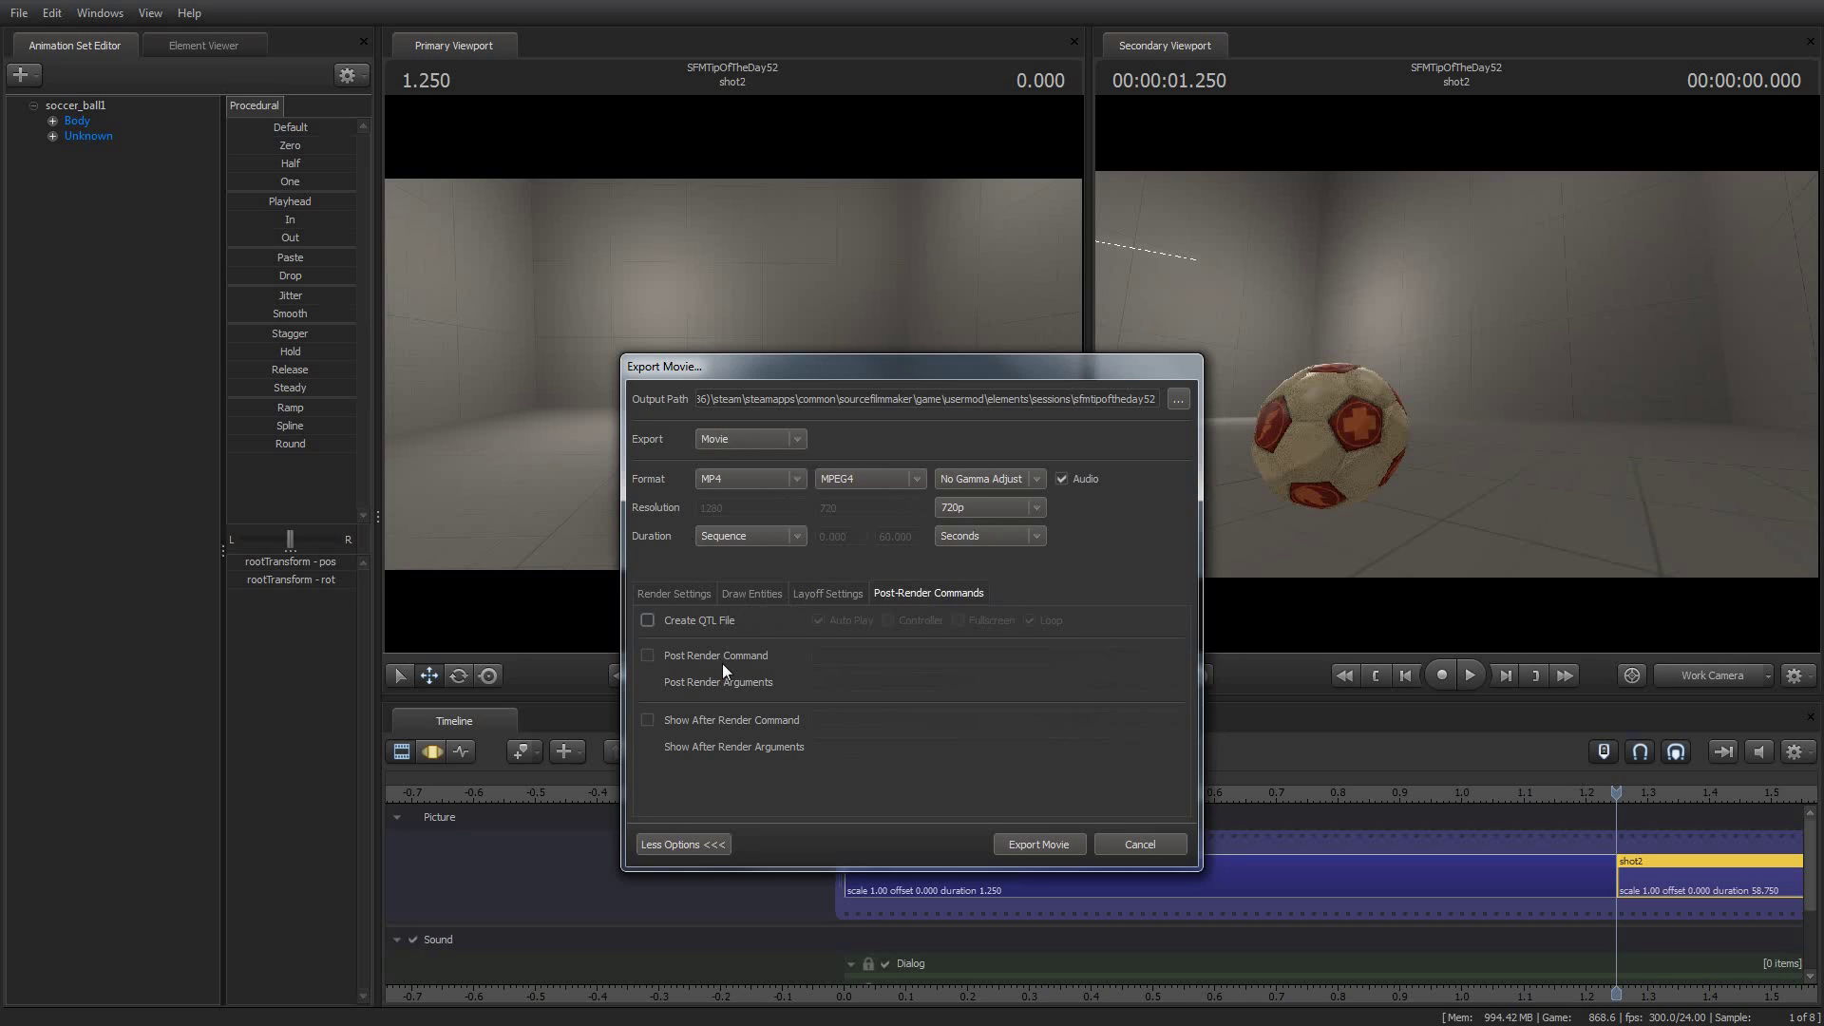
pyautogui.click(670, 592)
pyautogui.click(960, 597)
pyautogui.click(1133, 845)
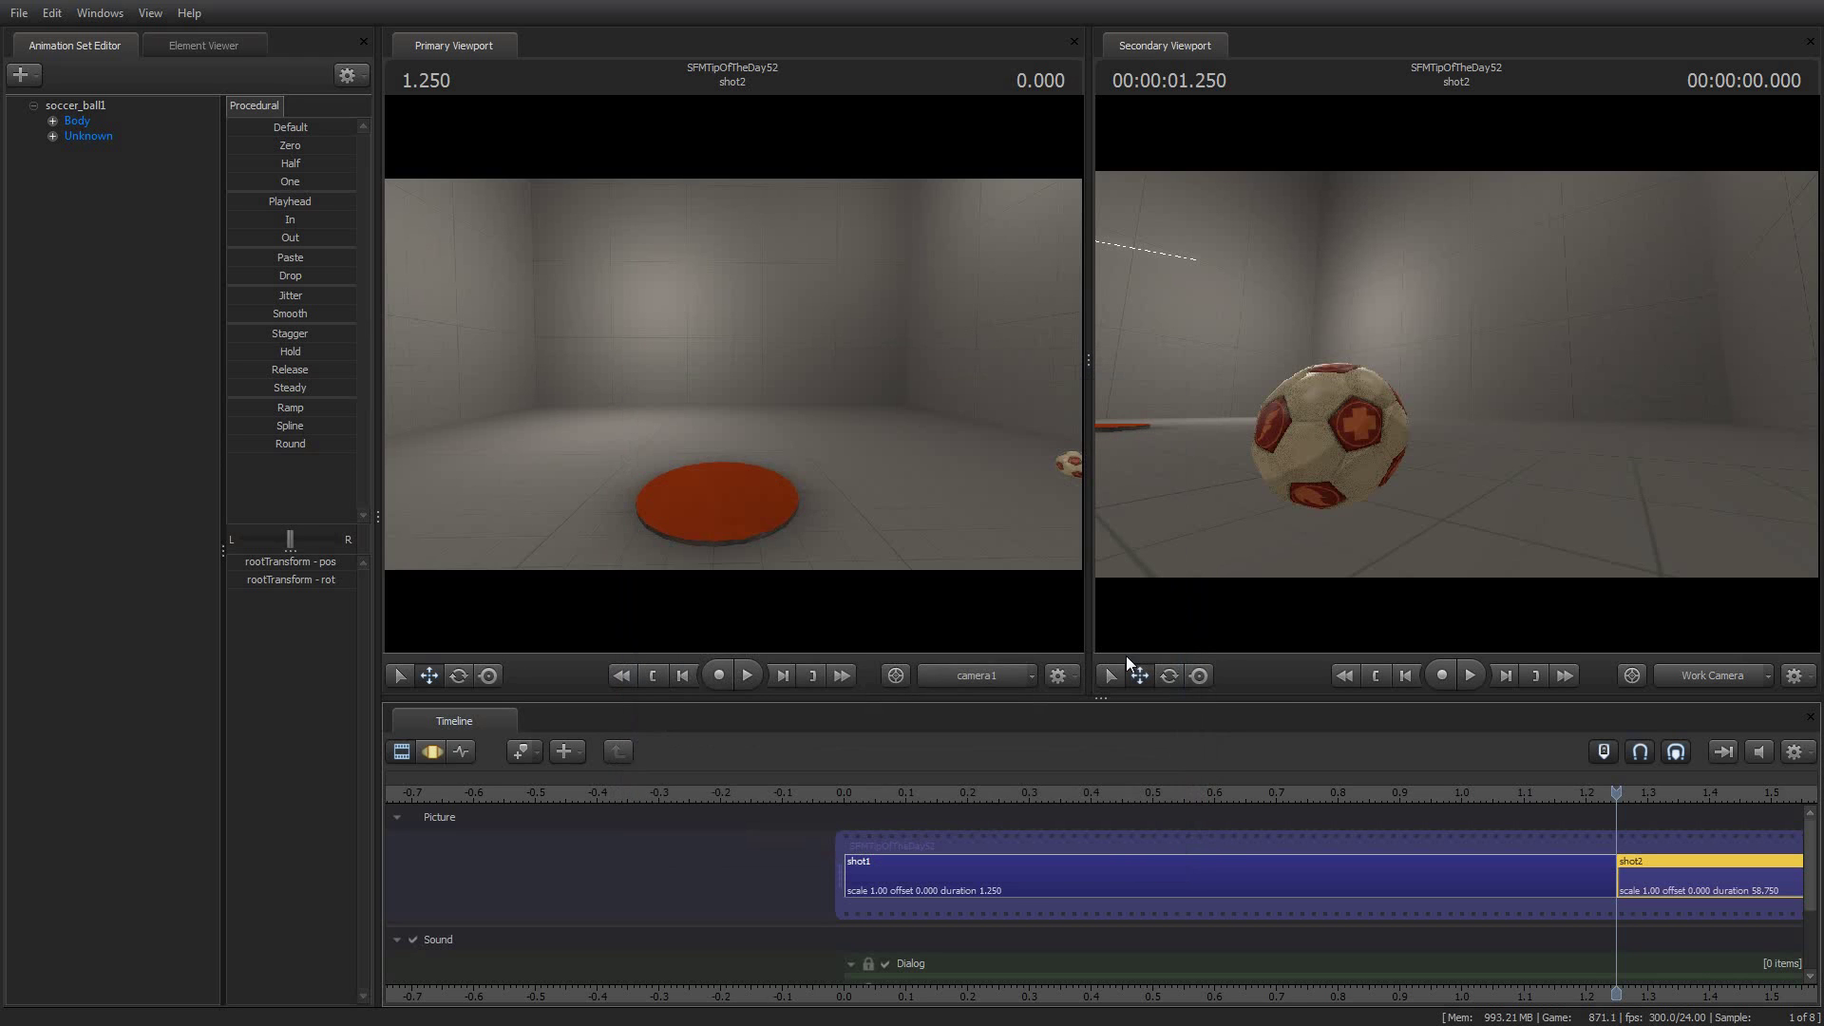